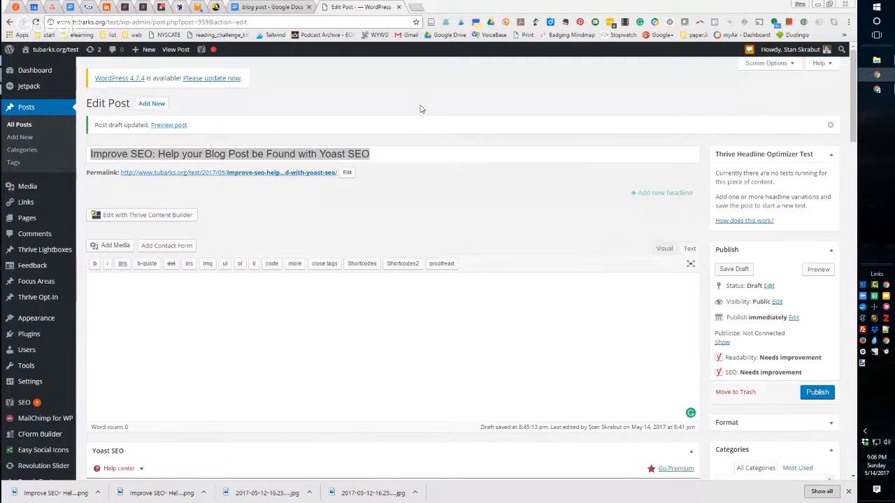
Review the draft post's title and the focus keyword set in its Yoast SEO section.
{"action": "left_click", "coordinate": [390, 155]}
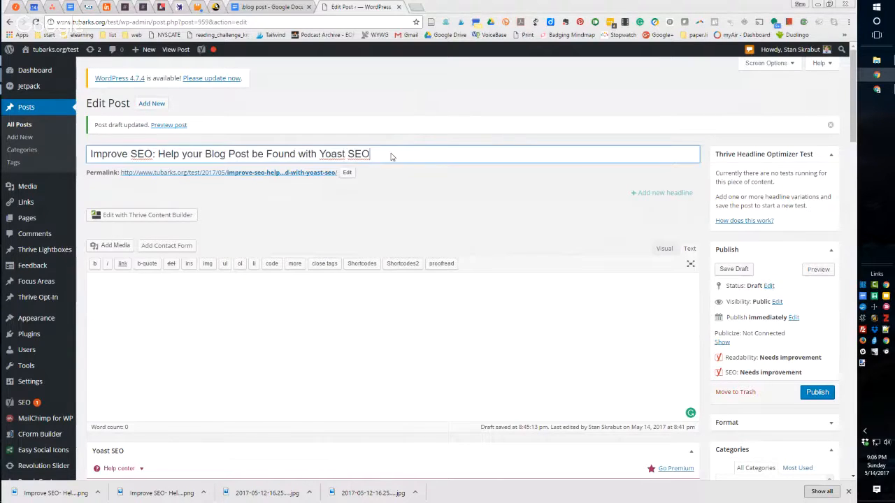
{"action": "scroll", "coordinate": [401, 194], "scroll_direction": "down", "scroll_amount": 1}
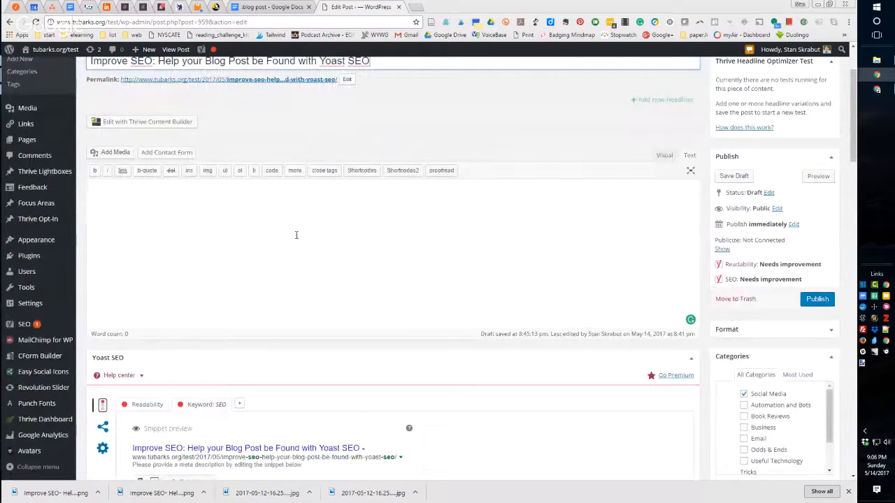
{"action": "scroll", "coordinate": [295, 235], "scroll_direction": "down", "scroll_amount": 1}
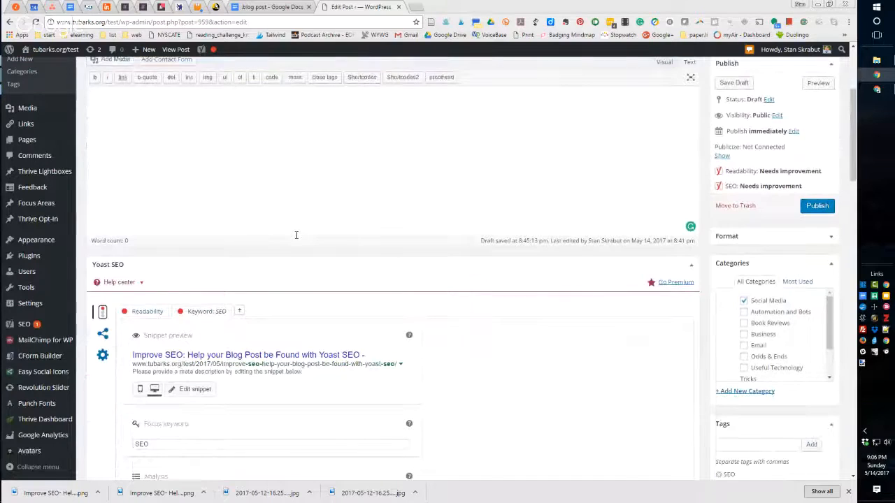
{"action": "scroll", "coordinate": [296, 235], "scroll_direction": "down", "scroll_amount": 2}
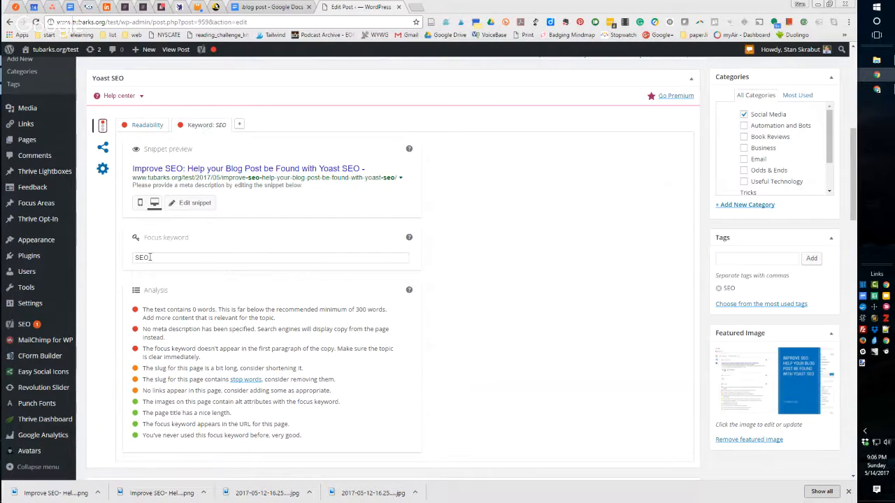
{"action": "double_click", "coordinate": [134, 257]}
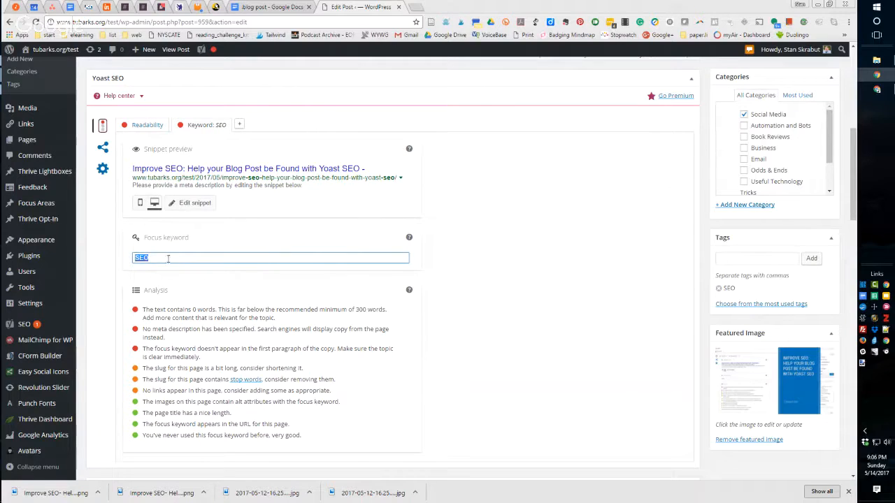
{"action": "left_click", "coordinate": [184, 240]}
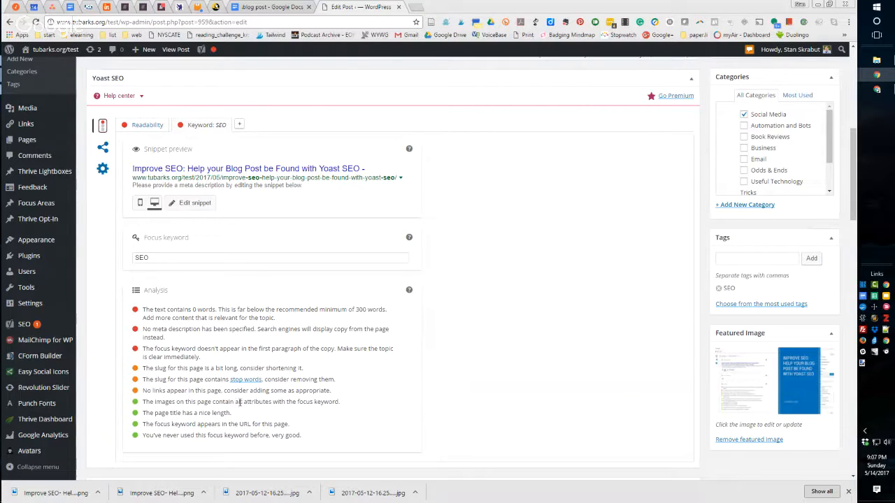
Examine the Yoast SEO analysis items on image alt attributes, page title length and the focus keyword in the URL.
{"action": "left_click_drag", "start_coordinate": [143, 402], "coordinate": [341, 403]}
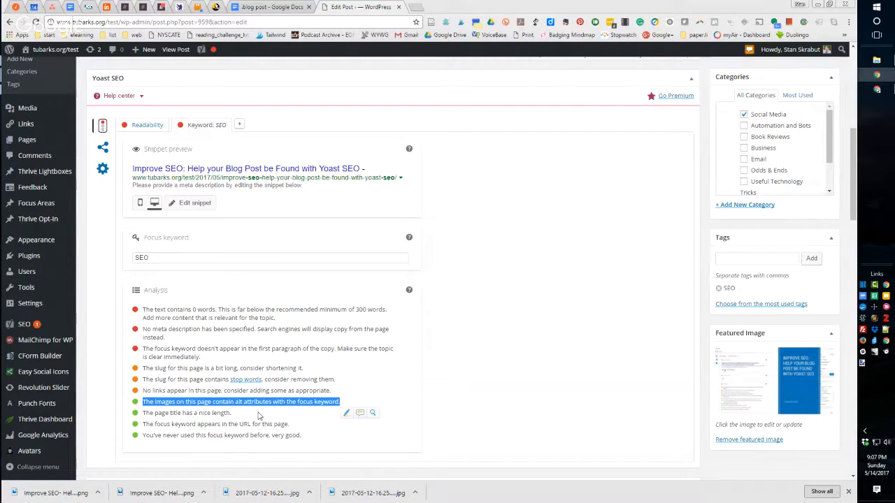
{"action": "left_click", "coordinate": [341, 405]}
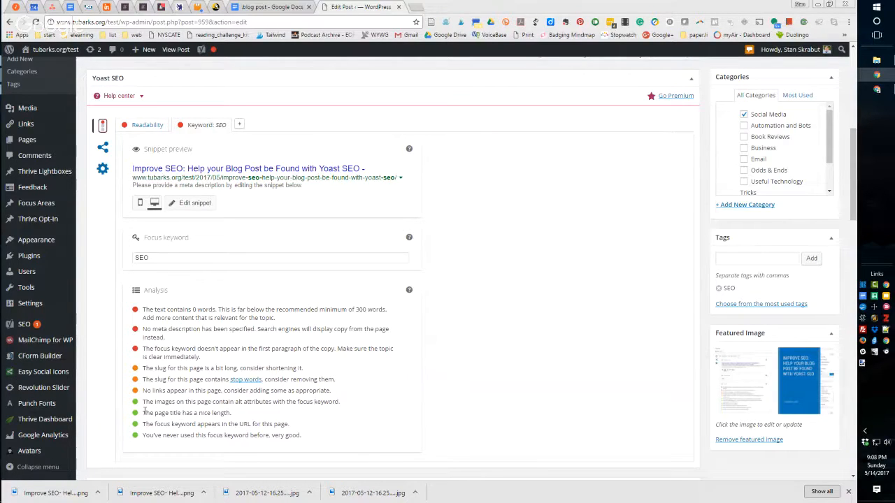
{"action": "left_click_drag", "start_coordinate": [142, 414], "coordinate": [239, 412]}
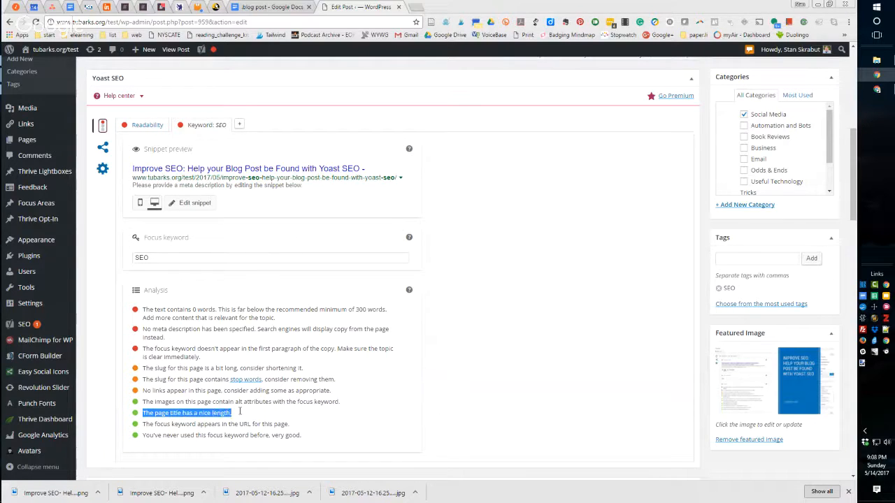
{"action": "left_click", "coordinate": [195, 424]}
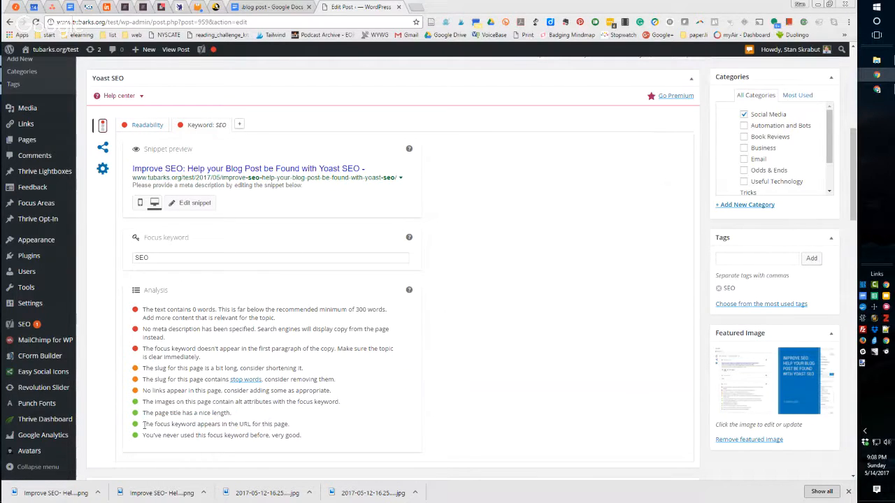
{"action": "left_click_drag", "start_coordinate": [142, 425], "coordinate": [294, 426]}
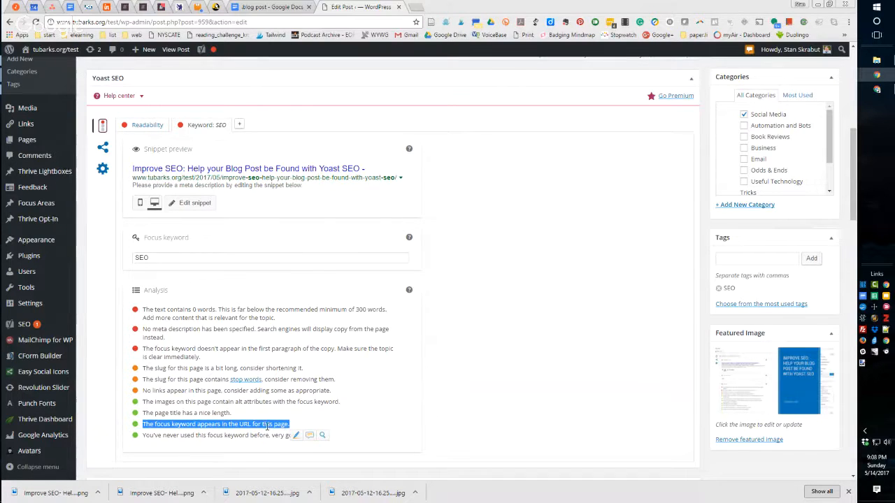
{"action": "scroll", "coordinate": [266, 429], "scroll_direction": "up", "scroll_amount": 2}
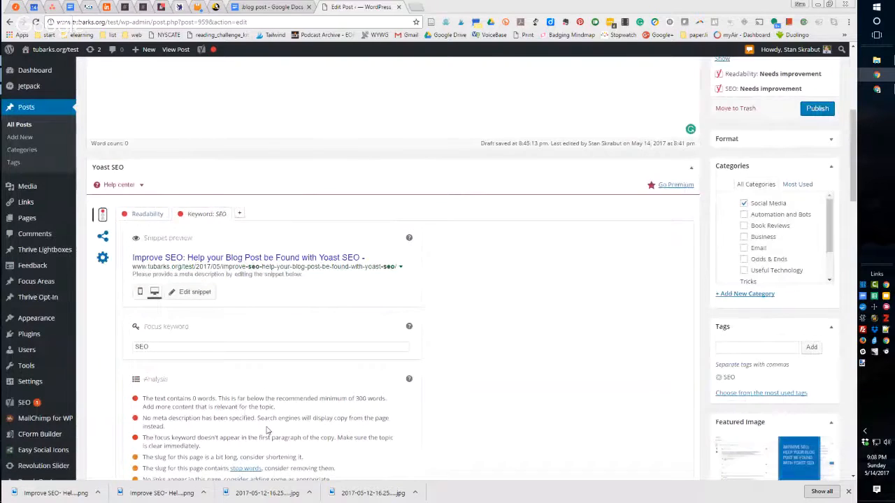
{"action": "scroll", "coordinate": [266, 430], "scroll_direction": "up", "scroll_amount": 5}
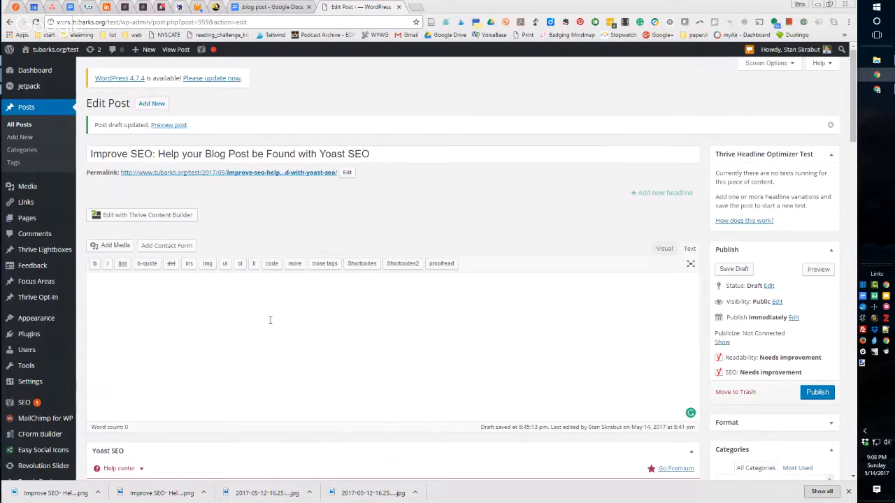
{"action": "scroll", "coordinate": [269, 319], "scroll_direction": "down", "scroll_amount": 3}
{"action": "scroll", "coordinate": [268, 319], "scroll_direction": "down", "scroll_amount": 4}
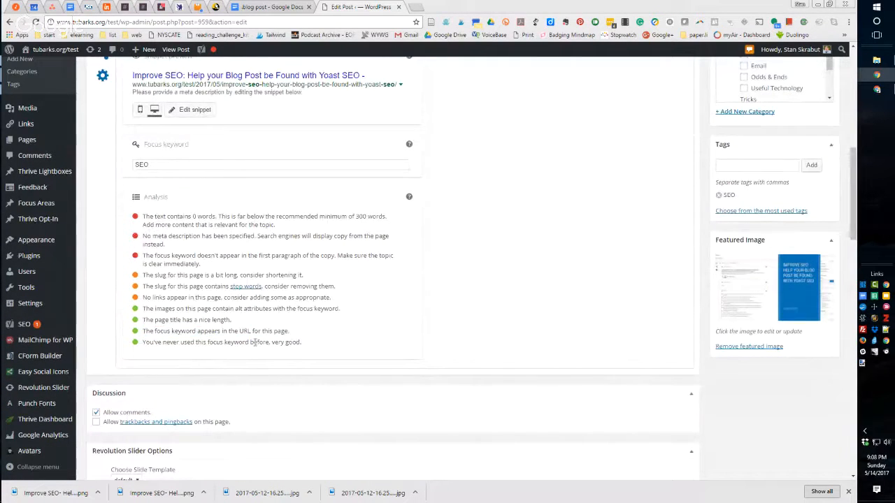
{"action": "scroll", "coordinate": [293, 342], "scroll_direction": "up", "scroll_amount": 1}
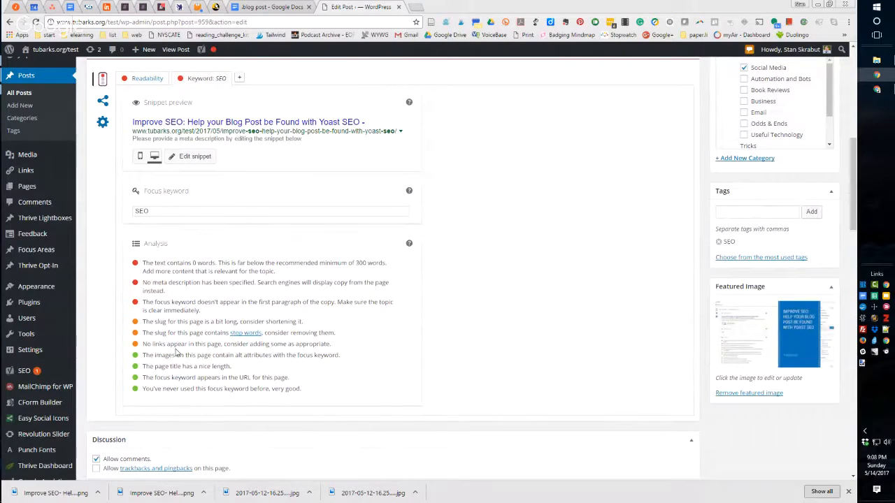
{"action": "scroll", "coordinate": [176, 345], "scroll_direction": "up", "scroll_amount": 2}
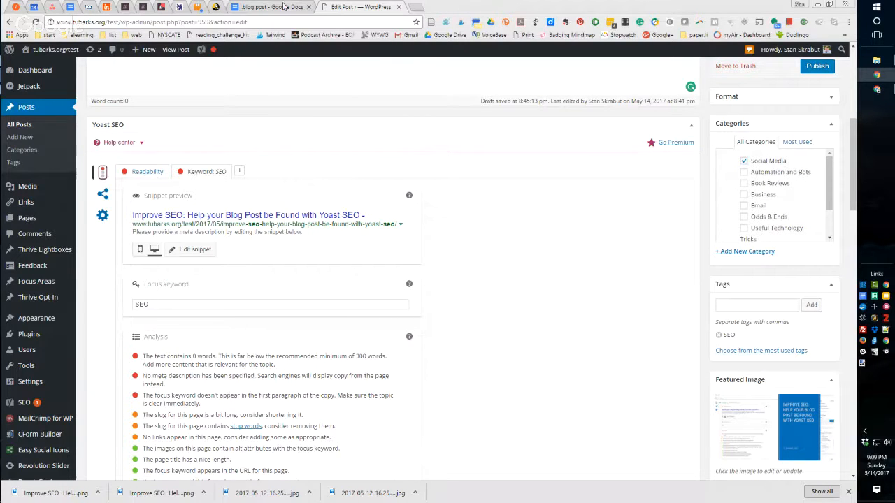
Copy the opening paragraph, through the more tag, from the blog post document in Google Docs into the empty body of the WordPress post.
{"action": "left_click", "coordinate": [267, 8]}
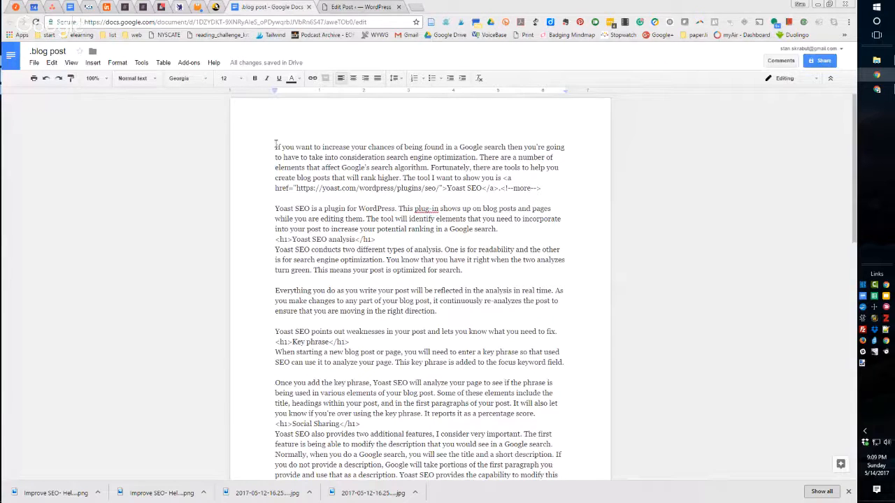
{"action": "left_click_drag", "start_coordinate": [276, 146], "coordinate": [543, 188]}
{"action": "key", "text": "ctrl+c"}
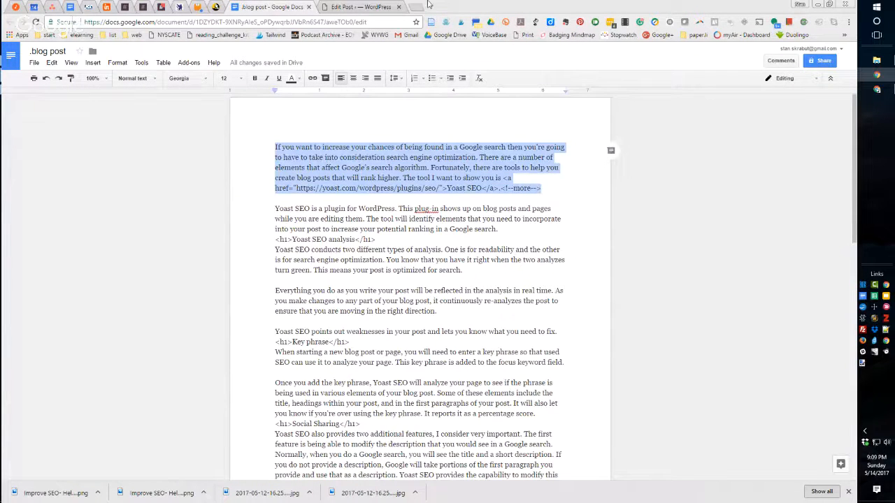
{"action": "left_click", "coordinate": [377, 7]}
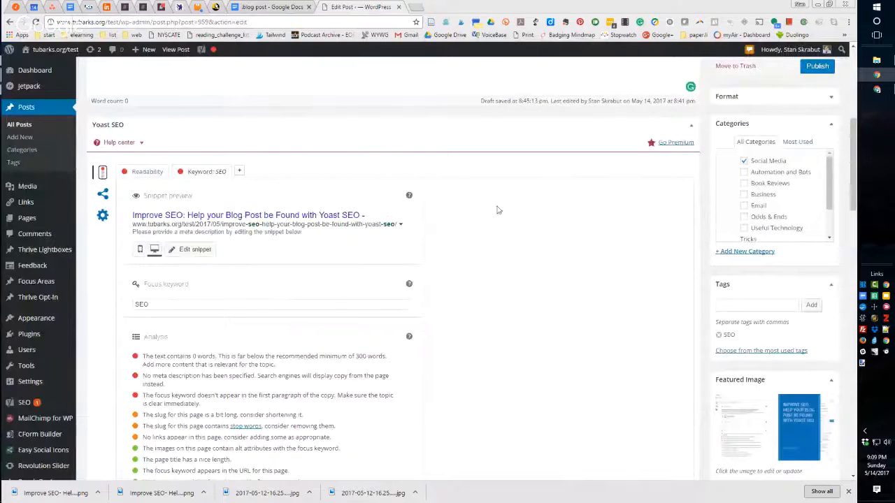
{"action": "scroll", "coordinate": [536, 205], "scroll_direction": "up", "scroll_amount": 5}
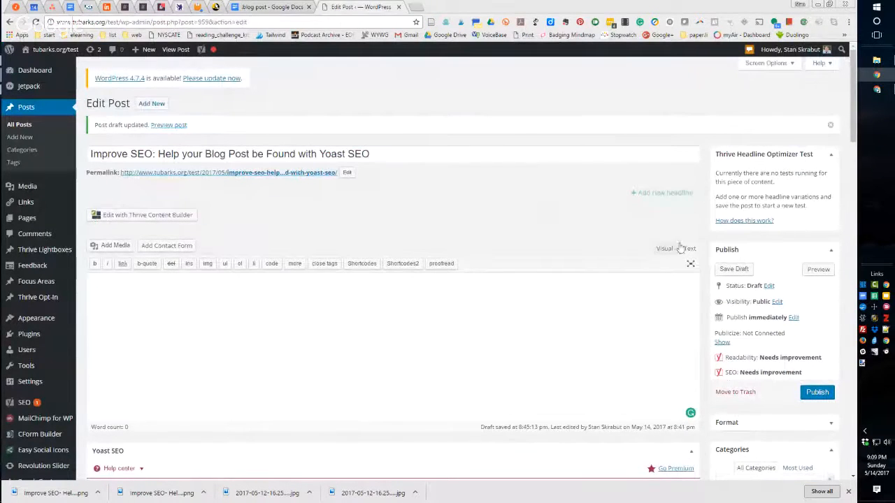
{"action": "left_click", "coordinate": [243, 286]}
{"action": "key", "text": "ctrl+v"}
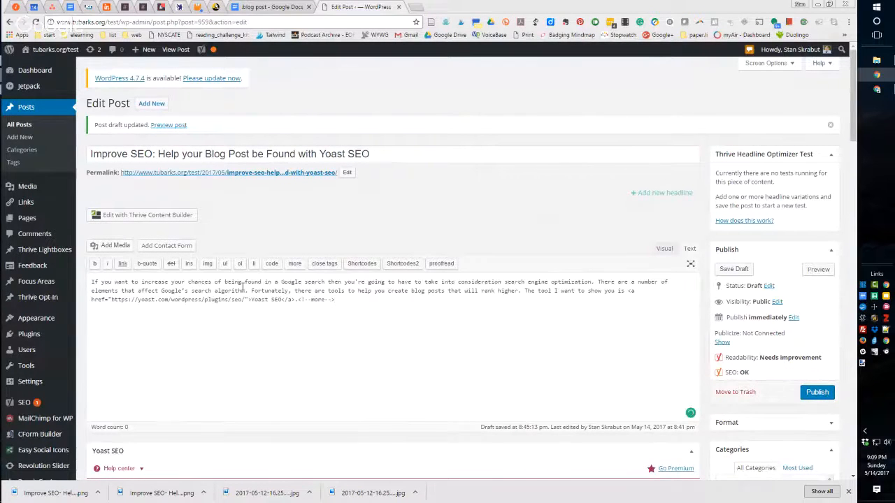
Check the post body in the visual editor, return to the text editor, and review the updated Yoast SEO analysis.
{"action": "left_click", "coordinate": [661, 250]}
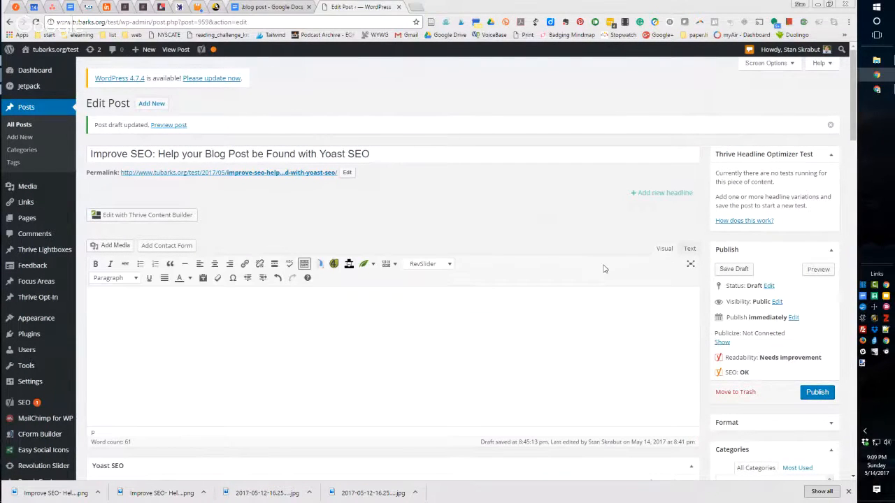
{"action": "left_click", "coordinate": [689, 252]}
{"action": "scroll", "coordinate": [443, 337], "scroll_direction": "down", "scroll_amount": 7}
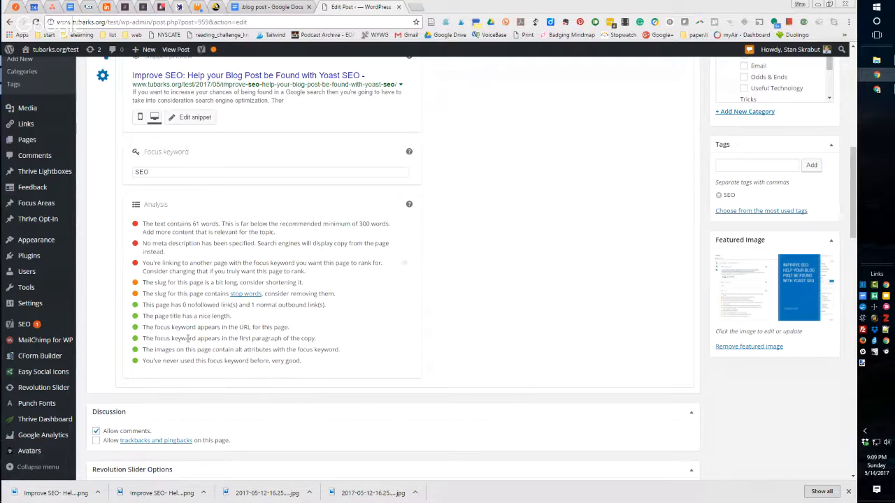
{"action": "scroll", "coordinate": [192, 337], "scroll_direction": "up", "scroll_amount": 3}
{"action": "scroll", "coordinate": [192, 338], "scroll_direction": "up", "scroll_amount": 4}
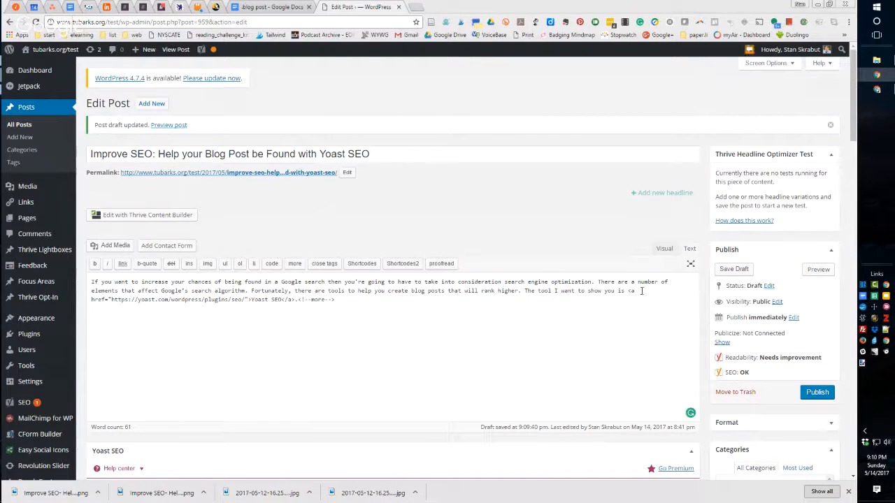
Copy the plugin description and "Yoast SEO analysis" section from the Google Docs document and paste them below the more tag in the WordPress post.
{"action": "left_click", "coordinate": [281, 7]}
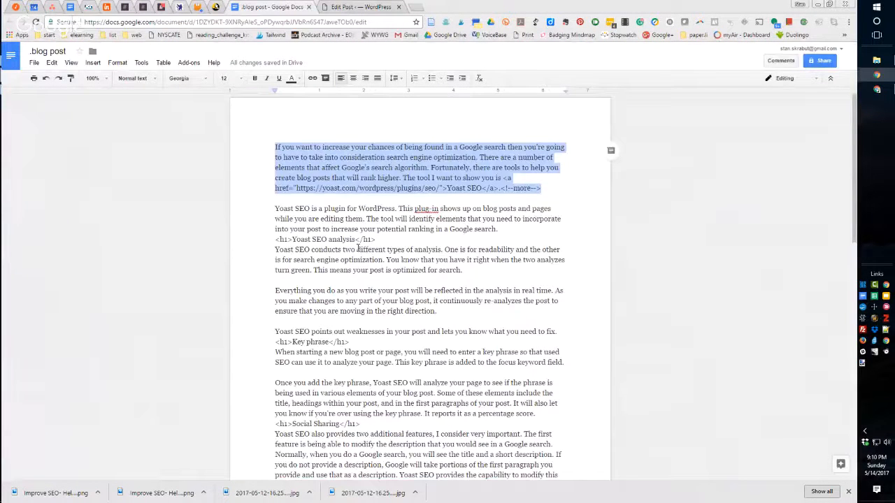
{"action": "left_click_drag", "start_coordinate": [274, 208], "coordinate": [465, 270]}
{"action": "key", "text": "ctrl+c"}
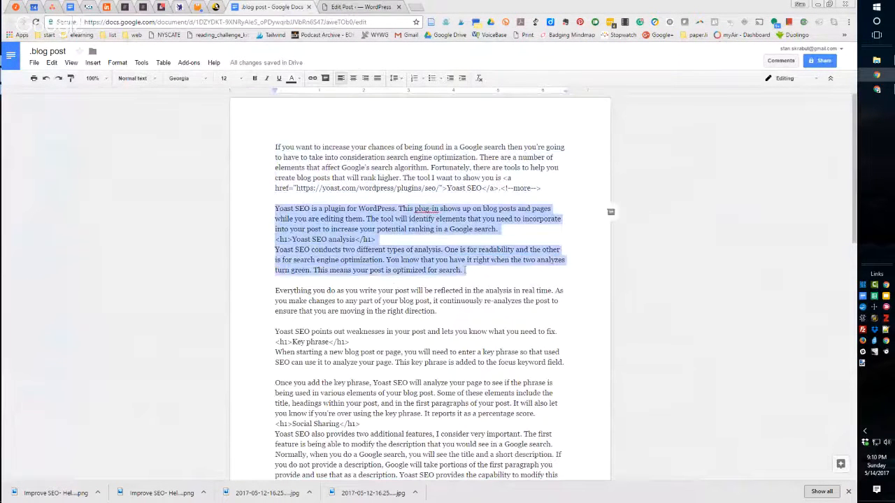
{"action": "left_click", "coordinate": [360, 7]}
{"action": "left_click", "coordinate": [345, 300]}
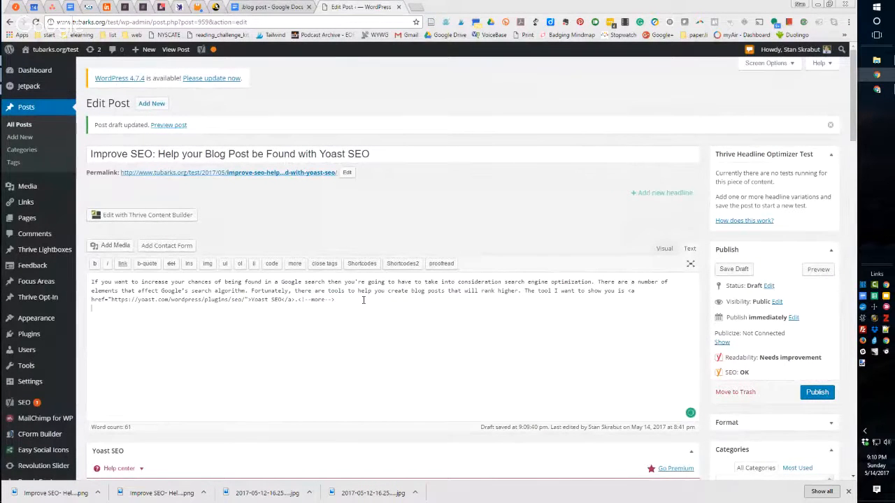
{"action": "key", "text": "ctrl+v"}
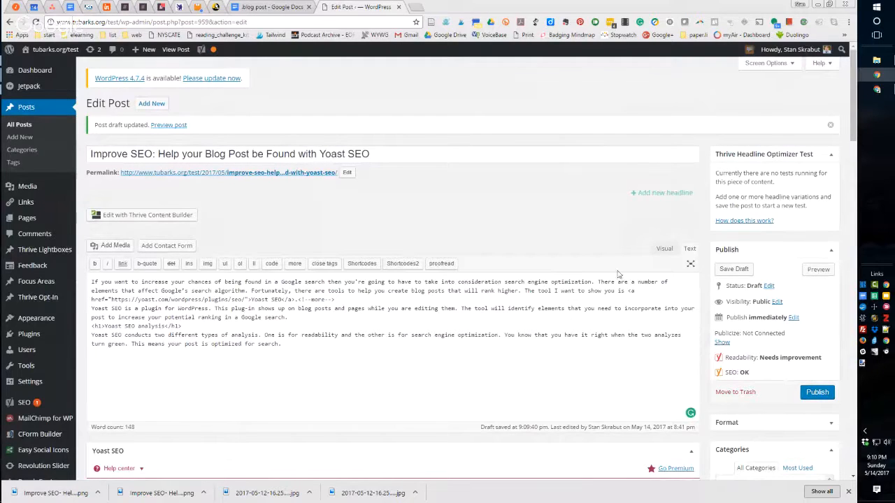
Show the post in the visual editor and examine the Yoast SEO analysis items on keyword density and subheadings.
{"action": "left_click", "coordinate": [664, 248]}
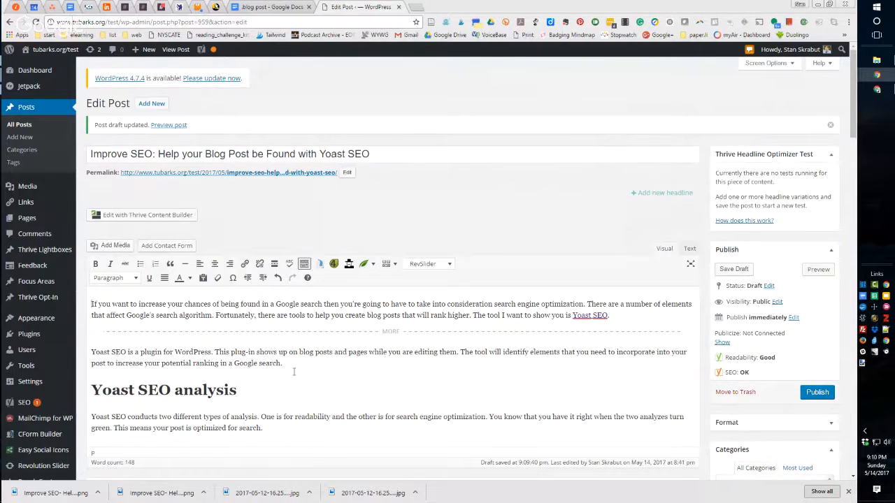
{"action": "scroll", "coordinate": [294, 372], "scroll_direction": "down", "scroll_amount": 6}
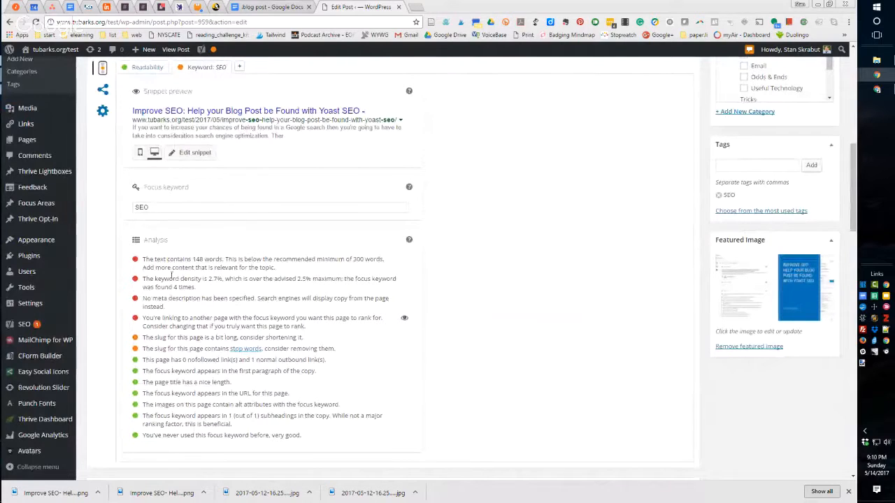
{"action": "left_click_drag", "start_coordinate": [143, 280], "coordinate": [197, 290]}
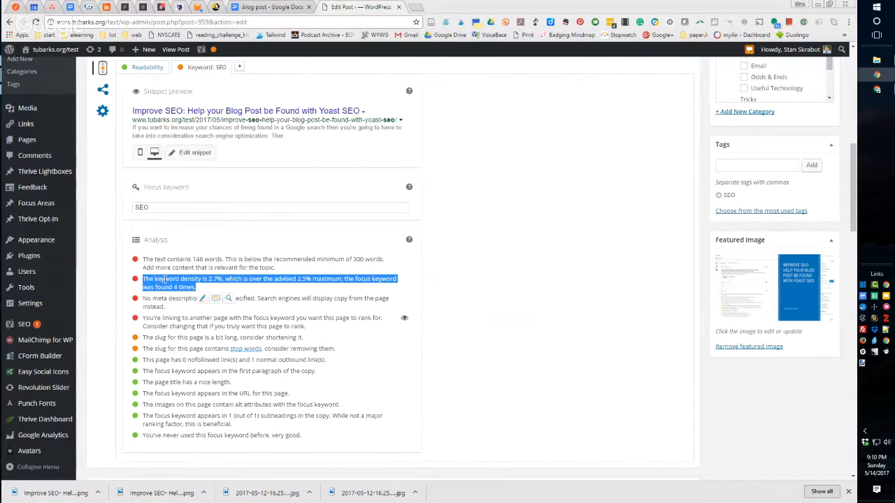
{"action": "left_click", "coordinate": [164, 279]}
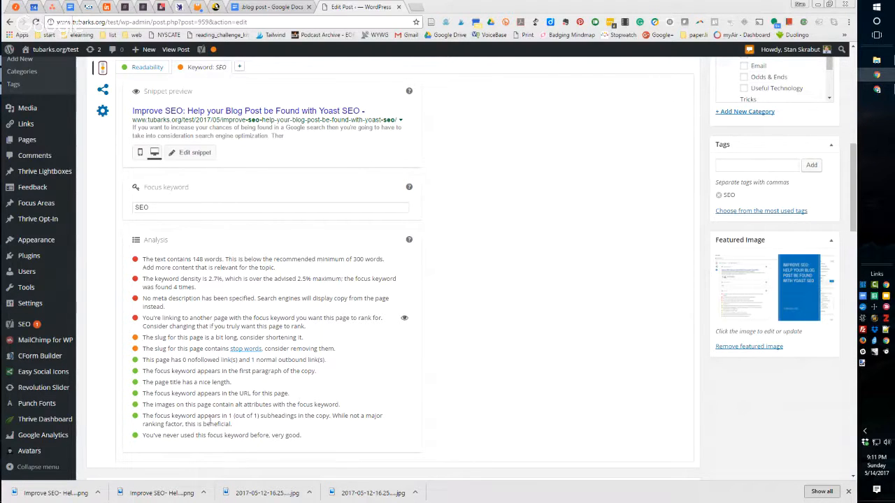
{"action": "scroll", "coordinate": [209, 419], "scroll_direction": "up", "scroll_amount": 1}
{"action": "scroll", "coordinate": [210, 420], "scroll_direction": "up", "scroll_amount": 1}
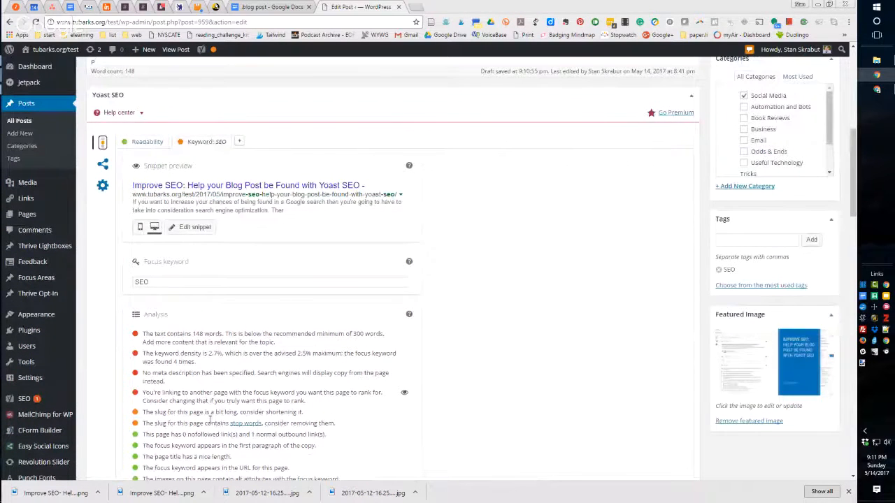
{"action": "scroll", "coordinate": [210, 419], "scroll_direction": "up", "scroll_amount": 3}
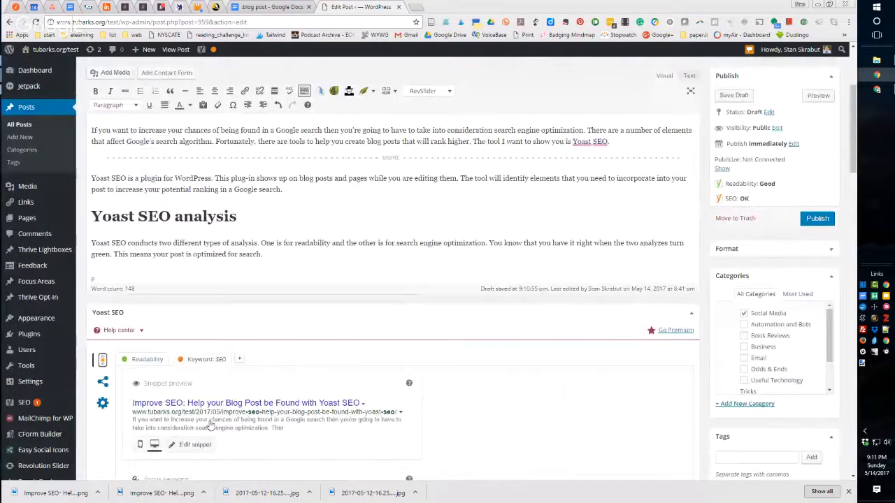
{"action": "scroll", "coordinate": [209, 425], "scroll_direction": "up", "scroll_amount": 2}
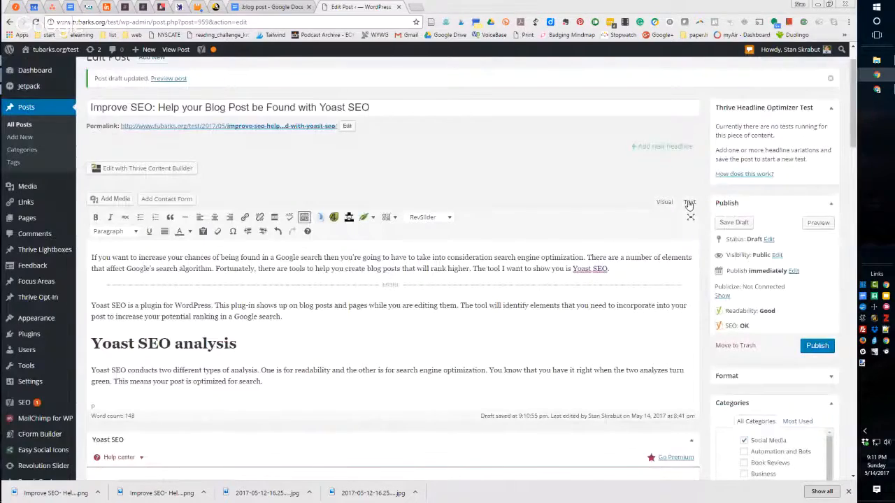
Copy the remaining Google Docs text, from "Everything you do as you write" through the Summary section, and paste it at the end of the WordPress post.
{"action": "left_click", "coordinate": [262, 7]}
{"action": "scroll", "coordinate": [285, 151], "scroll_direction": "down", "scroll_amount": 2}
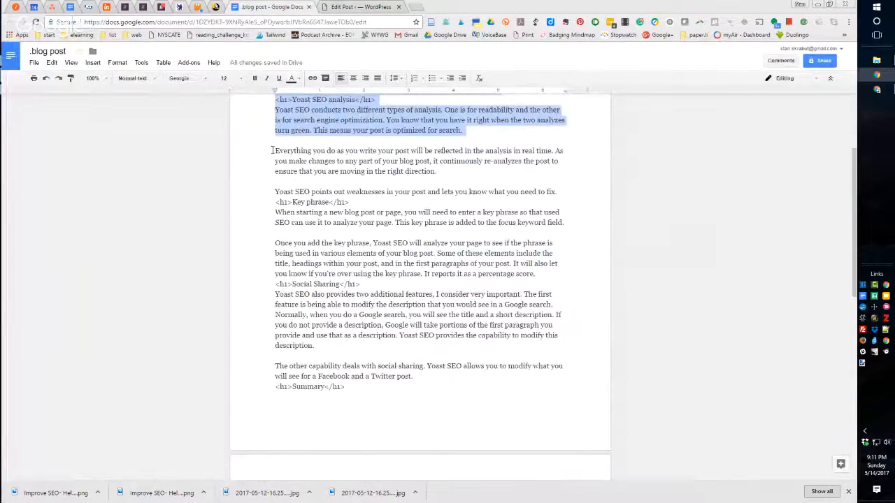
{"action": "left_click_drag", "start_coordinate": [272, 150], "coordinate": [325, 427]}
{"action": "key", "text": "ctrl+c"}
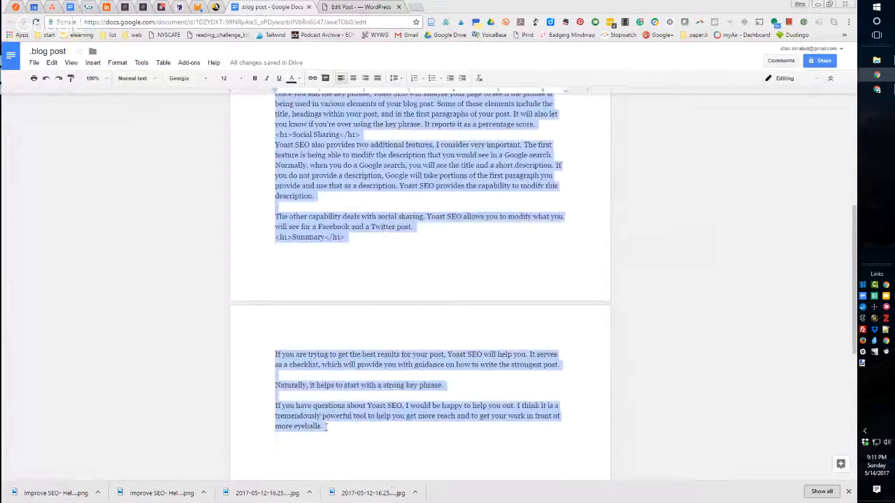
{"action": "left_click", "coordinate": [363, 7]}
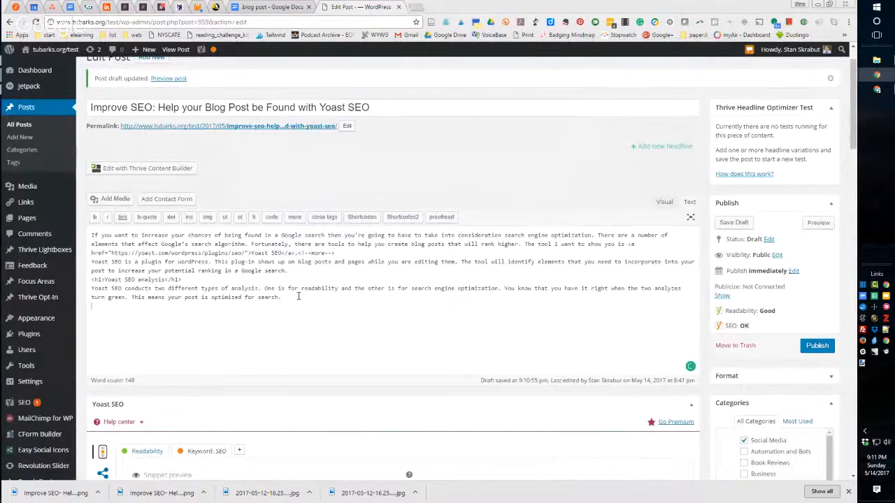
{"action": "key", "text": "ctrl+v"}
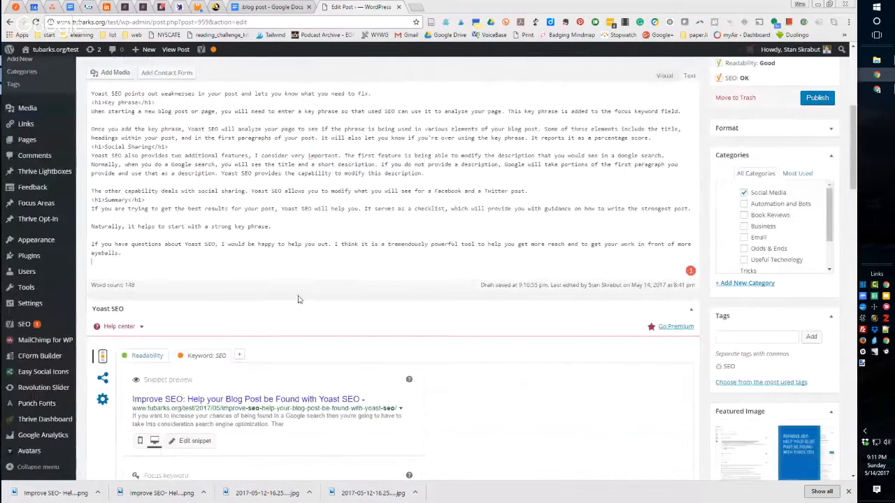
Show the post in the visual editor and examine the Yoast SEO keyword analysis, especially the item on the meta description.
{"action": "left_click", "coordinate": [663, 76]}
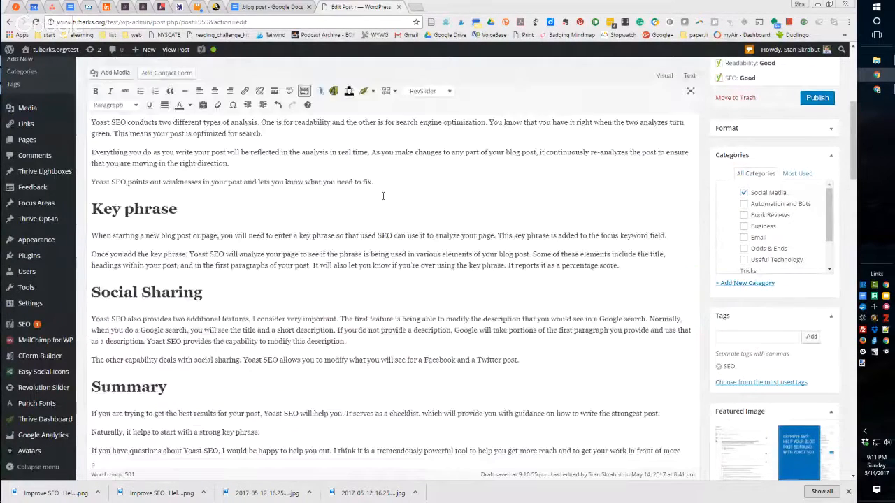
{"action": "scroll", "coordinate": [383, 196], "scroll_direction": "up", "scroll_amount": 7}
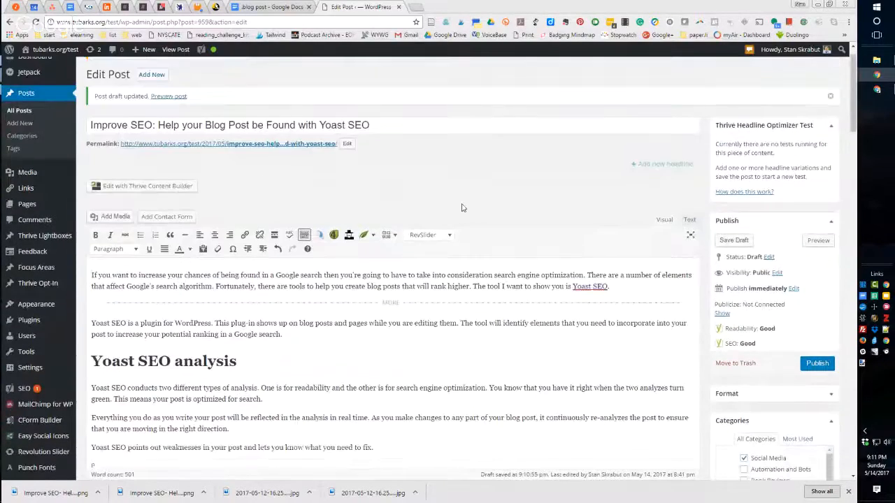
{"action": "scroll", "coordinate": [458, 202], "scroll_direction": "down", "scroll_amount": 8}
{"action": "scroll", "coordinate": [461, 208], "scroll_direction": "down", "scroll_amount": 5}
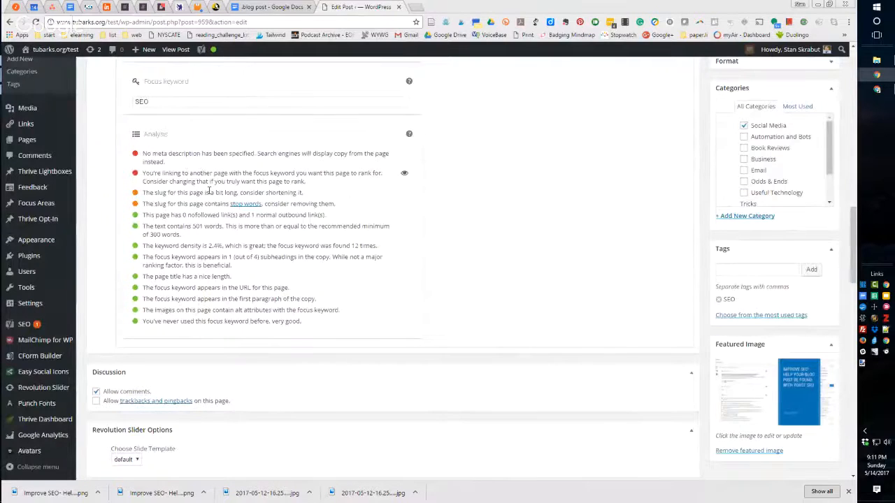
{"action": "scroll", "coordinate": [202, 171], "scroll_direction": "up", "scroll_amount": 2}
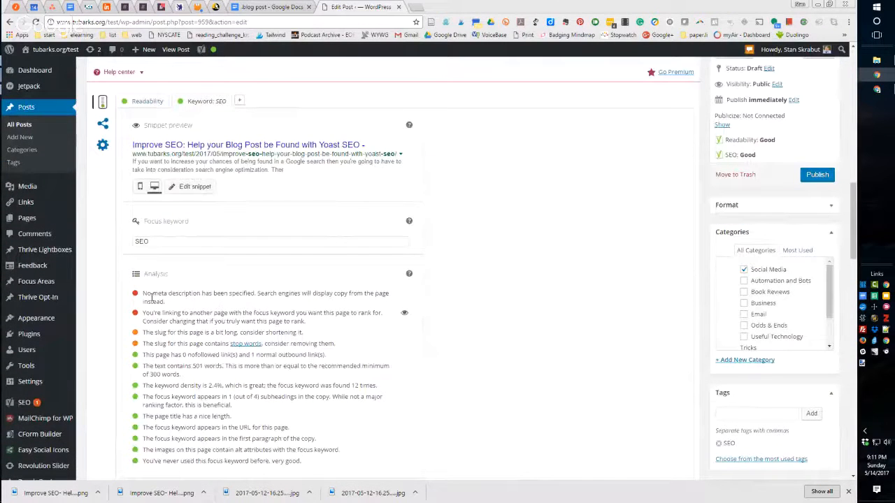
{"action": "left_click_drag", "start_coordinate": [143, 293], "coordinate": [163, 302]}
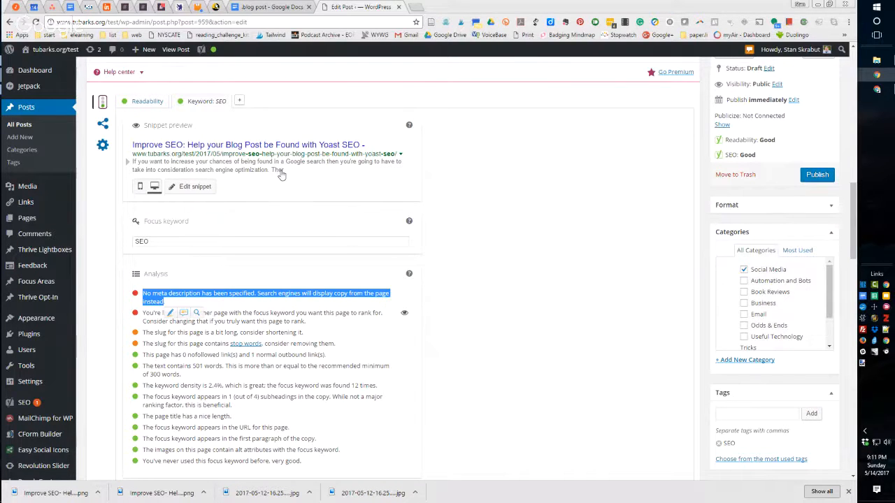
Open the snippet editor to view the SEO title, slug and meta description fields, and close it without editing them.
{"action": "left_click", "coordinate": [186, 189]}
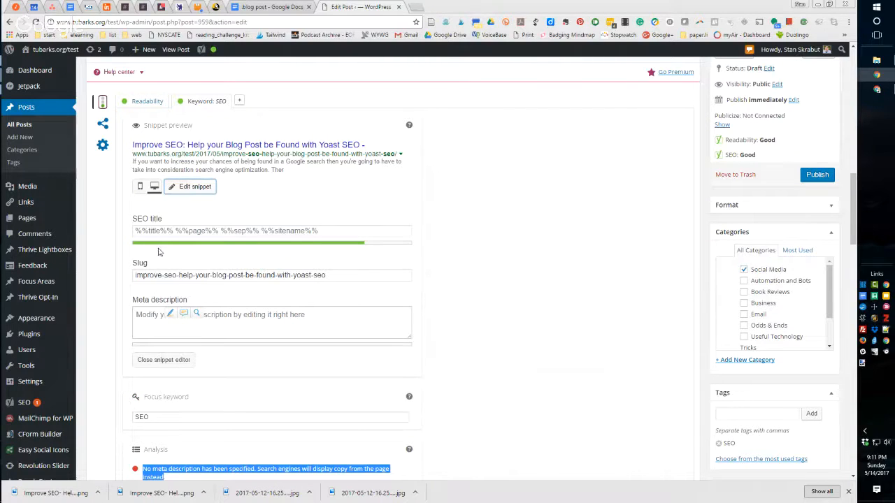
{"action": "left_click", "coordinate": [163, 323]}
{"action": "left_click", "coordinate": [196, 188]}
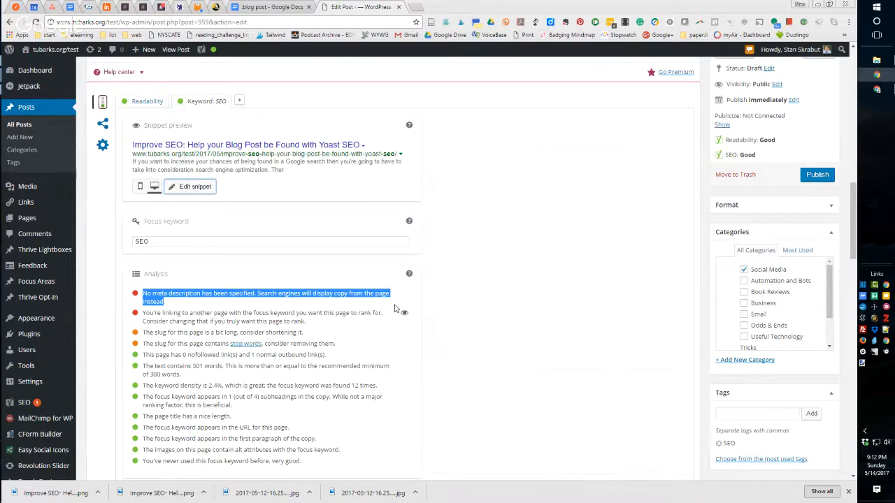
Show the Yoast SEO readability analysis and examine the items on paragraph length and on sentences with more than 20 words.
{"action": "scroll", "coordinate": [321, 210], "scroll_direction": "up", "scroll_amount": 2}
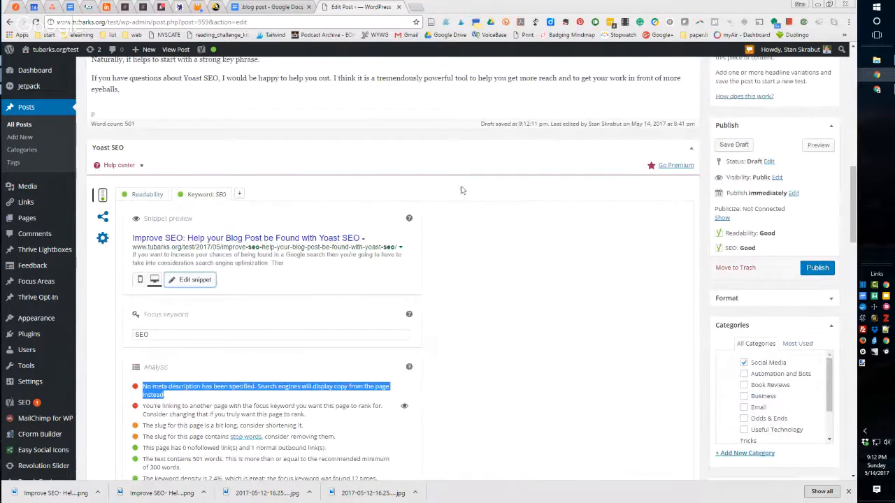
{"action": "left_click", "coordinate": [130, 197]}
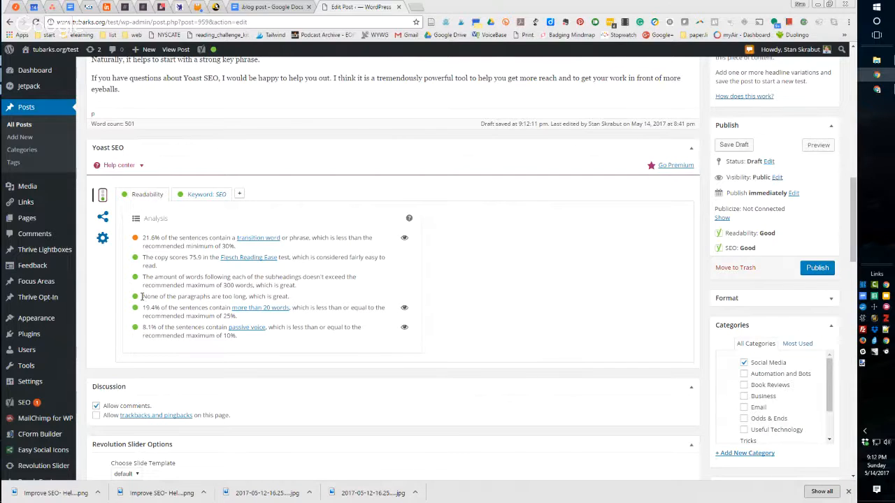
{"action": "left_click_drag", "start_coordinate": [143, 296], "coordinate": [289, 297]}
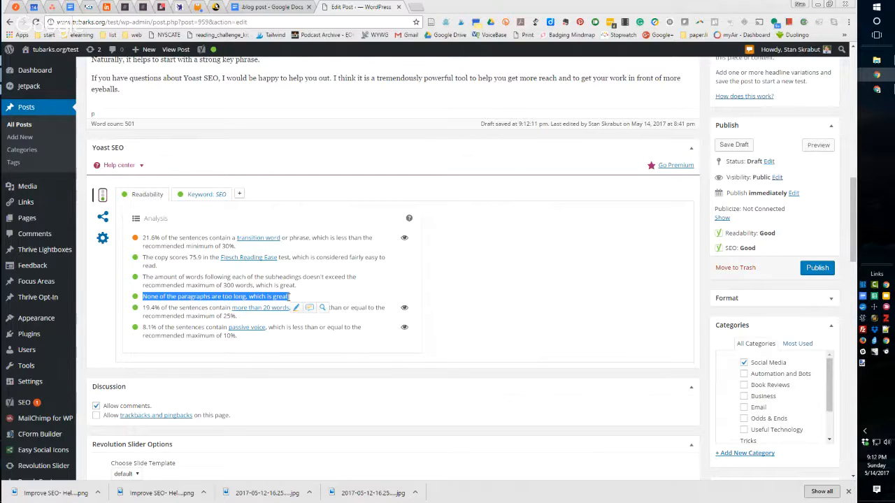
{"action": "left_click", "coordinate": [202, 316]}
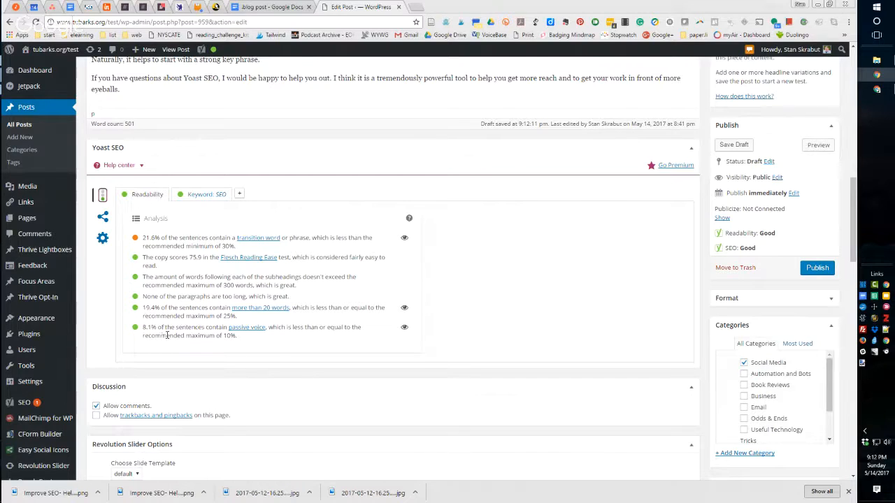
{"action": "mouse_move", "coordinate": [141, 308]}
{"action": "left_mouse_down"}
{"action": "mouse_move", "coordinate": [231, 316]}
{"action": "mouse_move", "coordinate": [186, 316]}
{"action": "left_mouse_up"}
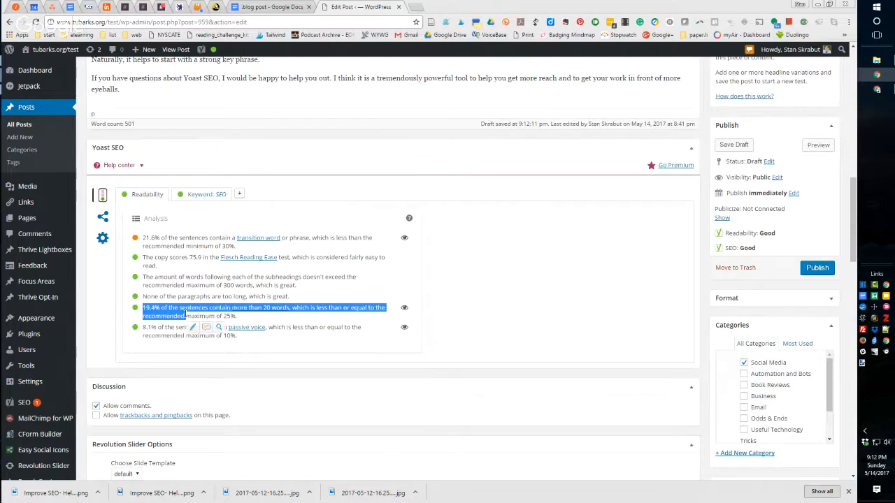
{"action": "left_click", "coordinate": [207, 348]}
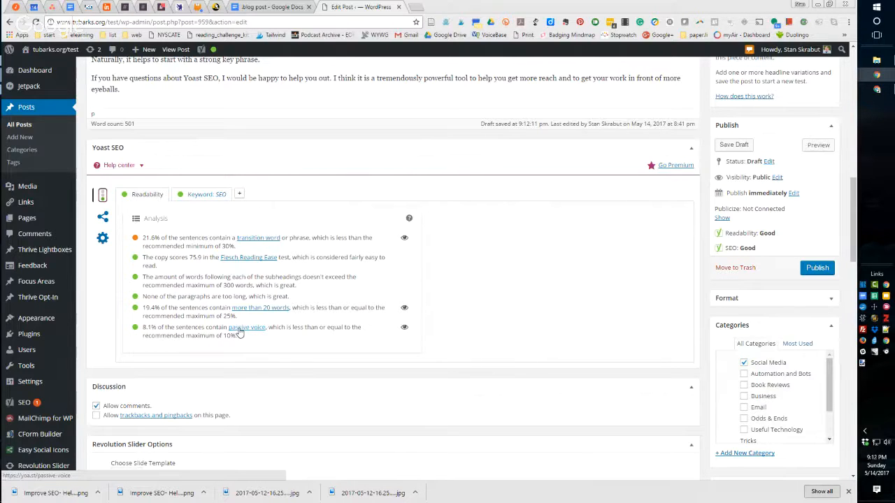
Highlight the passive voice sentences in the post, review them throughout the text, and turn the highlighting off.
{"action": "left_click", "coordinate": [404, 329]}
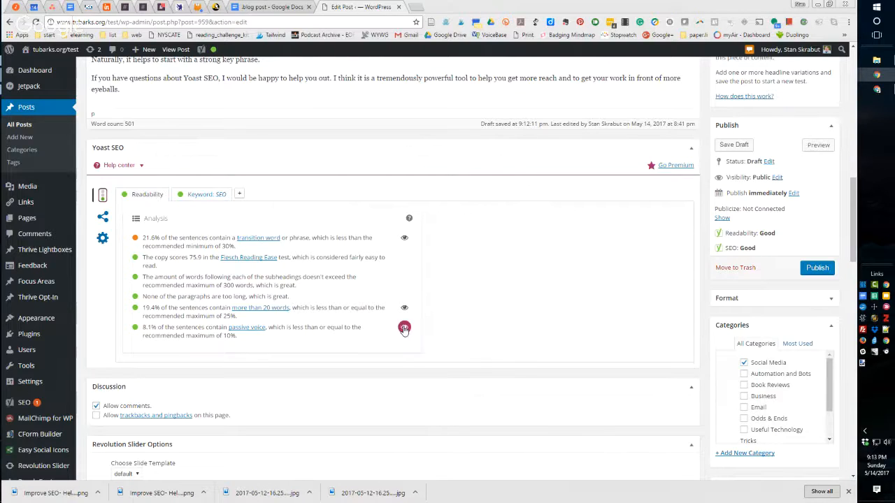
{"action": "scroll", "coordinate": [454, 339], "scroll_direction": "up", "scroll_amount": 2}
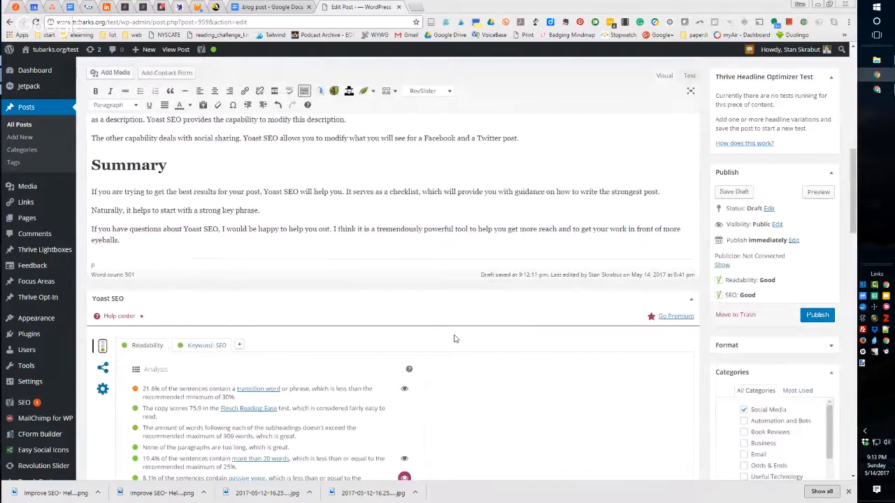
{"action": "scroll", "coordinate": [414, 294], "scroll_direction": "up", "scroll_amount": 3}
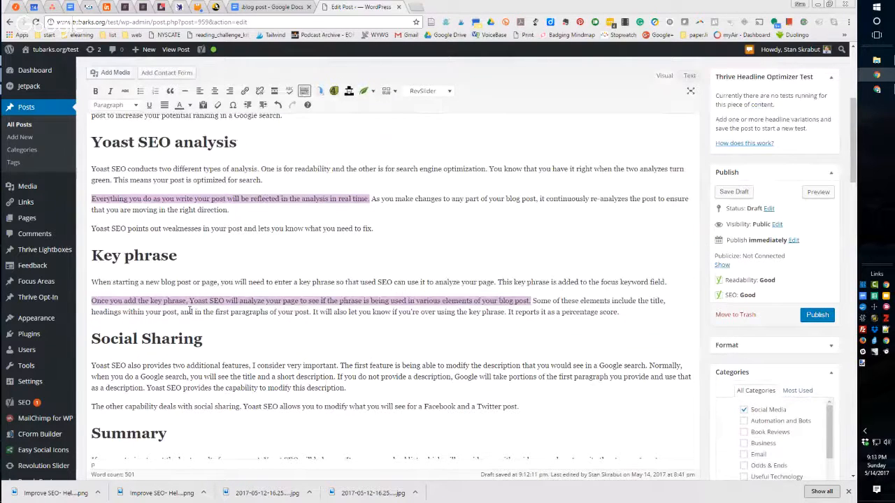
{"action": "scroll", "coordinate": [252, 299], "scroll_direction": "up", "scroll_amount": 5}
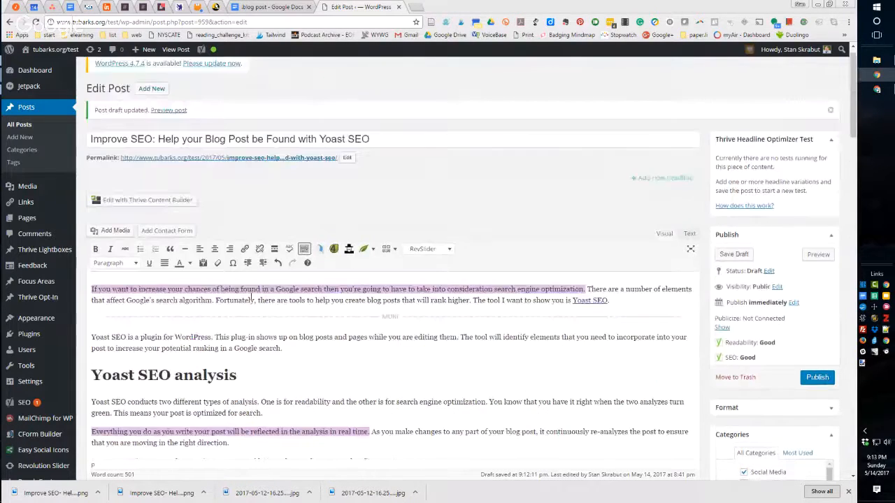
{"action": "scroll", "coordinate": [319, 243], "scroll_direction": "down", "scroll_amount": 1}
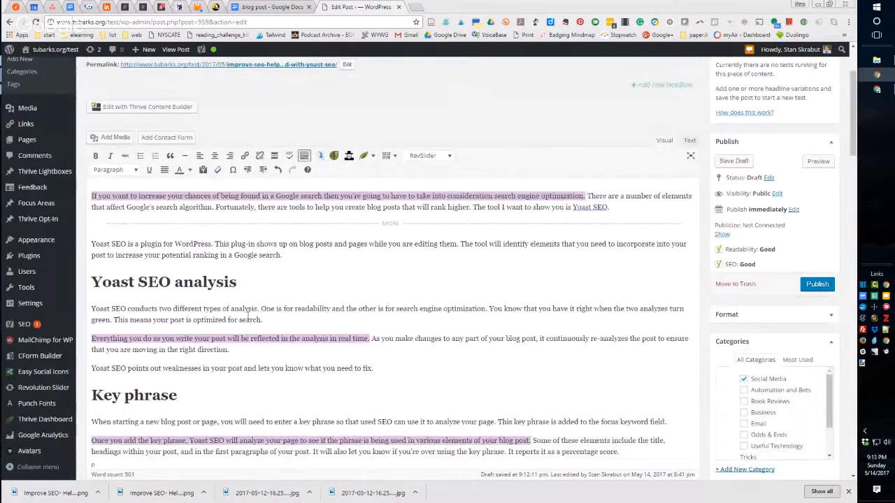
{"action": "scroll", "coordinate": [247, 315], "scroll_direction": "down", "scroll_amount": 4}
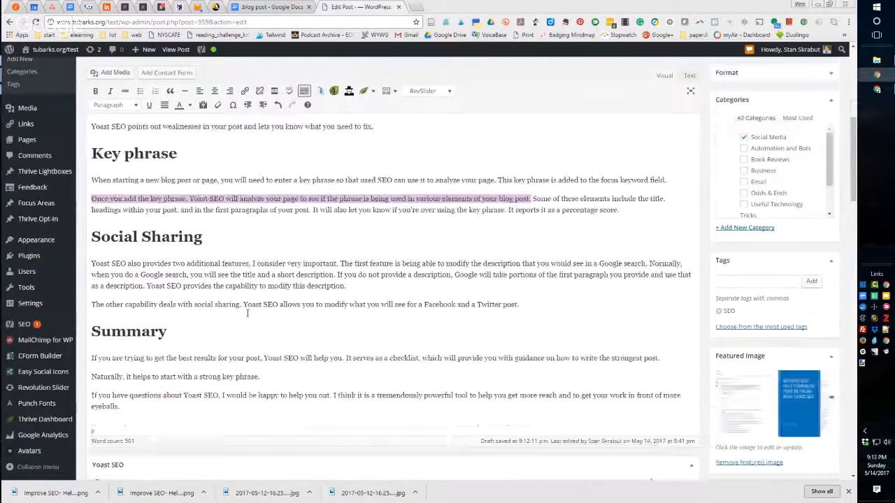
{"action": "scroll", "coordinate": [248, 313], "scroll_direction": "down", "scroll_amount": 5}
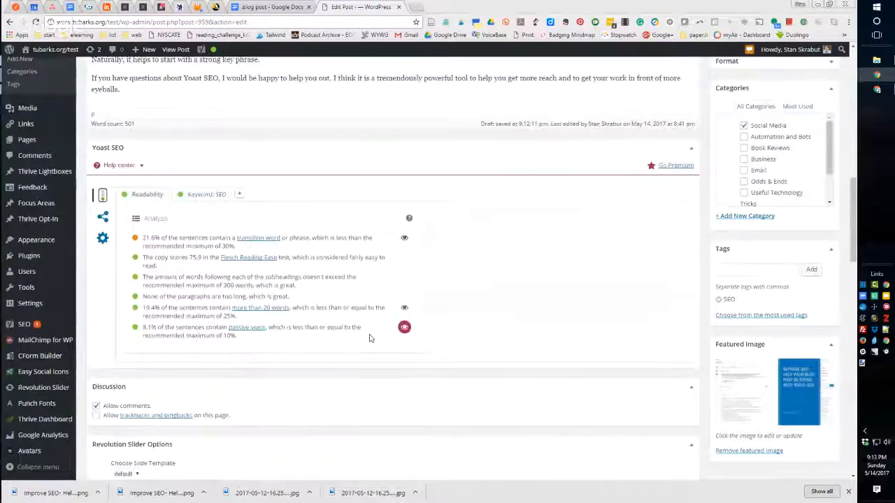
{"action": "left_click", "coordinate": [404, 326]}
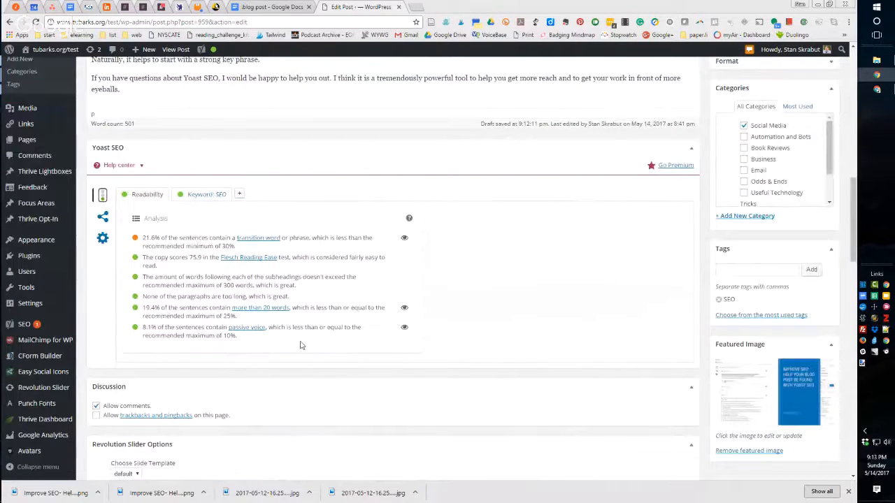
Highlight the sentences containing more than 20 words, look through them in the post, and turn the highlighting off.
{"action": "left_click", "coordinate": [404, 308]}
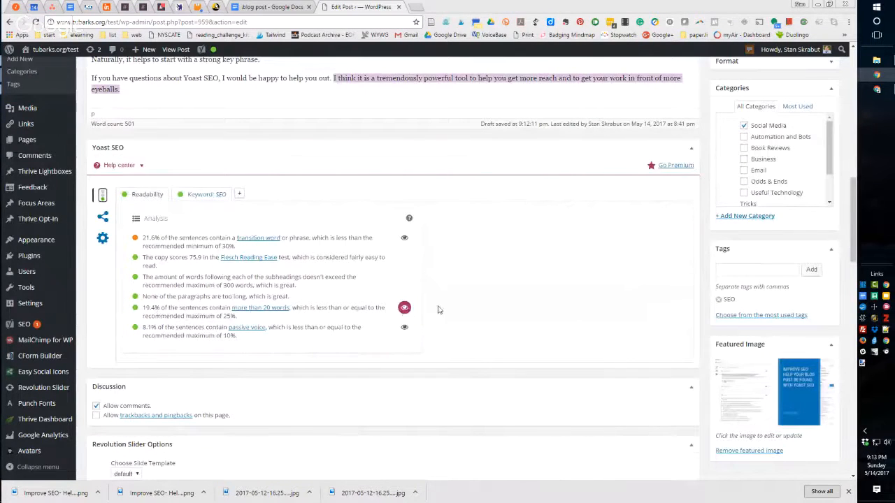
{"action": "scroll", "coordinate": [432, 322], "scroll_direction": "up", "scroll_amount": 3}
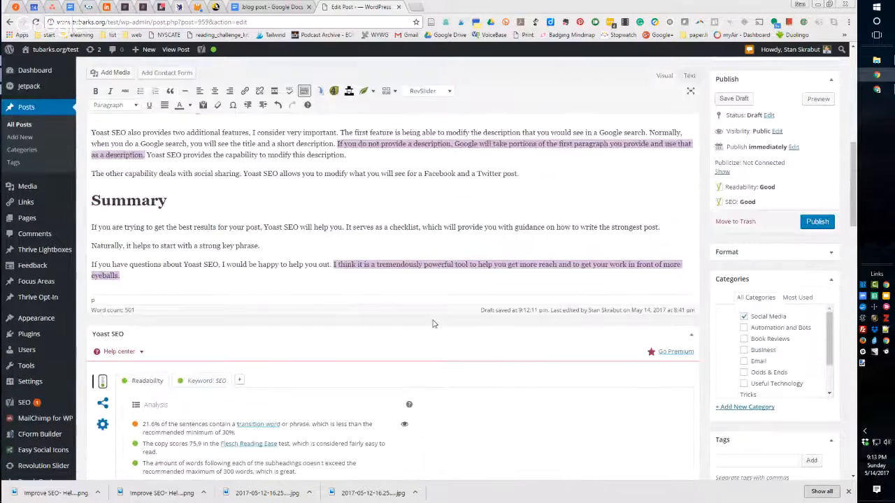
{"action": "scroll", "coordinate": [432, 323], "scroll_direction": "up", "scroll_amount": 4}
{"action": "scroll", "coordinate": [430, 319], "scroll_direction": "down", "scroll_amount": 7}
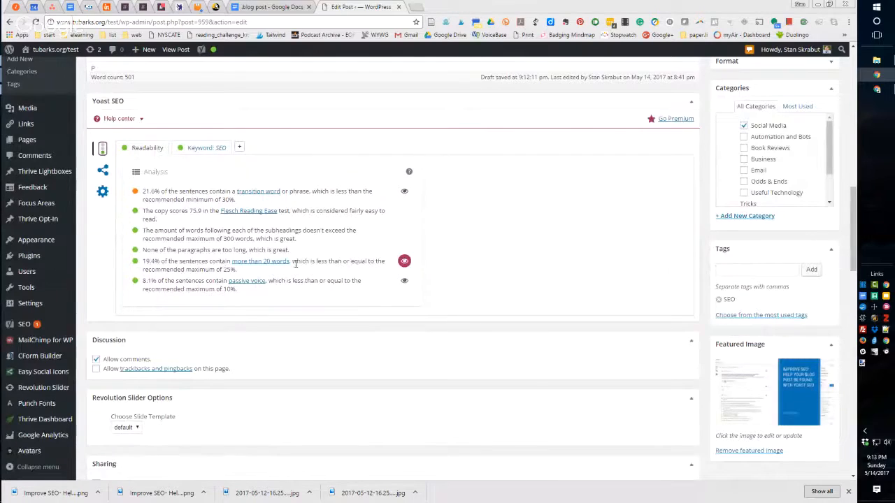
{"action": "left_click", "coordinate": [403, 262]}
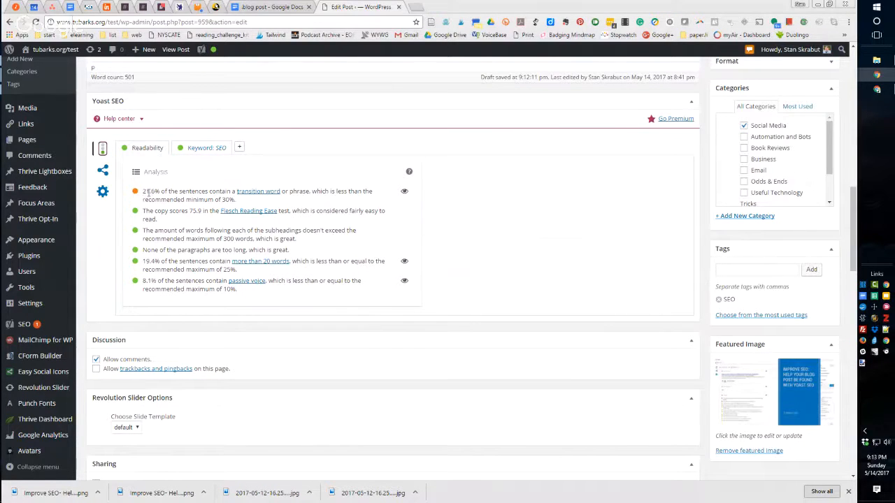
Highlight the sentences containing transition words, review them across the post, and return to the readability analysis with the highlighting off.
{"action": "left_click", "coordinate": [404, 193]}
{"action": "scroll", "coordinate": [335, 244], "scroll_direction": "up", "scroll_amount": 5}
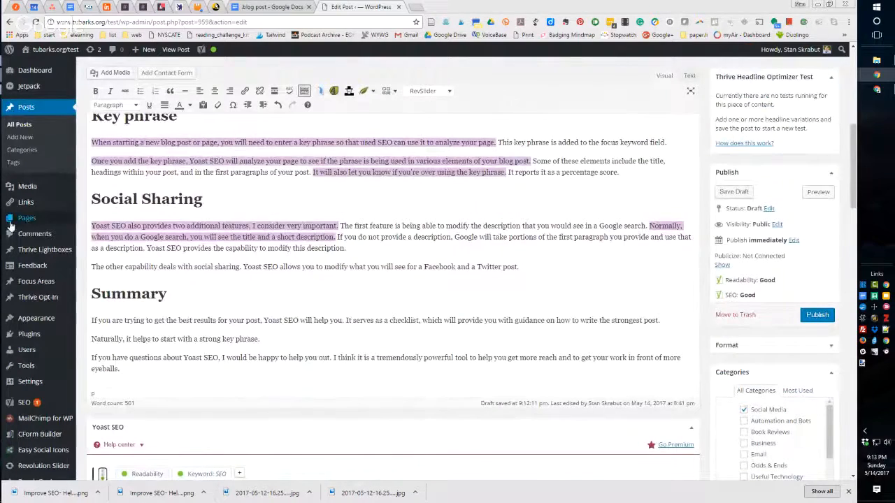
{"action": "scroll", "coordinate": [207, 228], "scroll_direction": "up", "scroll_amount": 8}
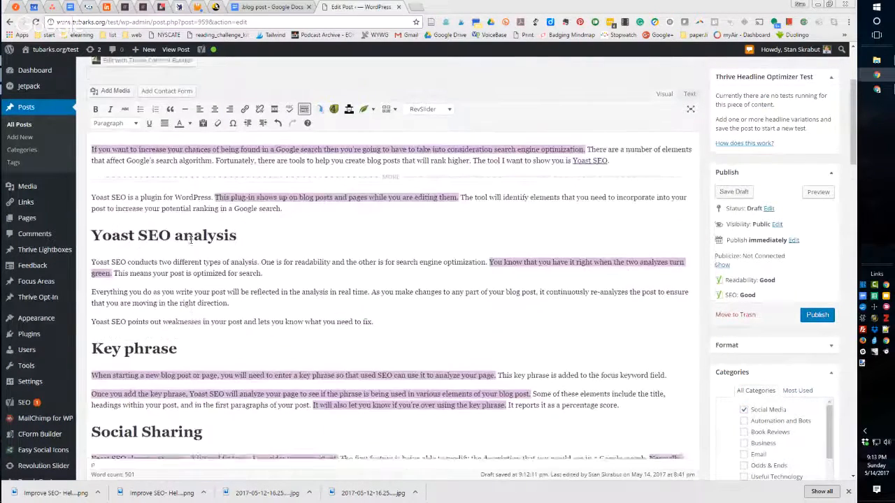
{"action": "scroll", "coordinate": [188, 241], "scroll_direction": "down", "scroll_amount": 15}
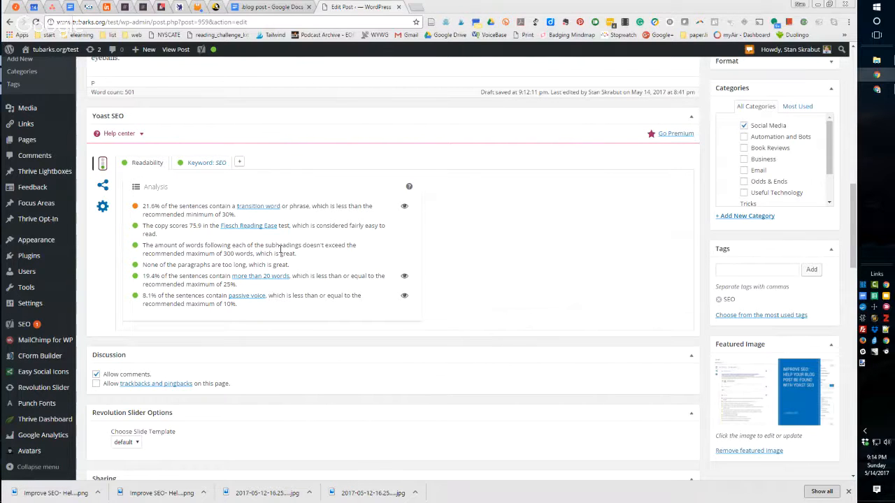
{"action": "scroll", "coordinate": [281, 192], "scroll_direction": "up", "scroll_amount": 2}
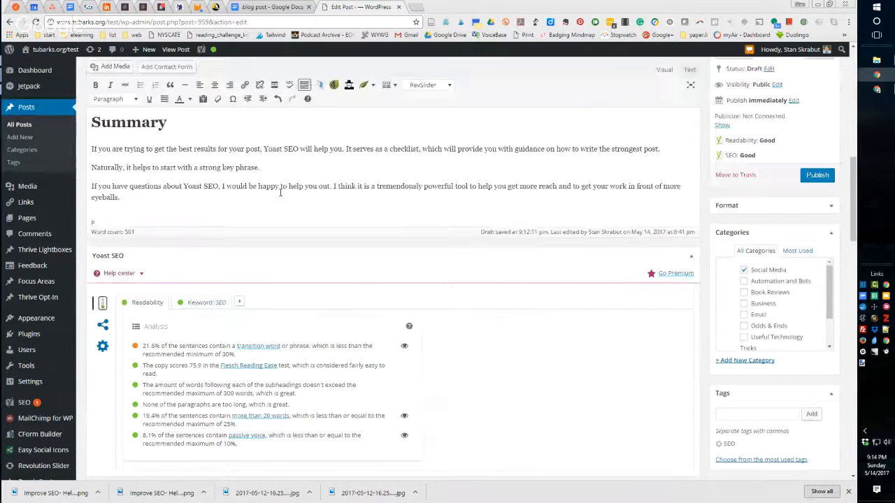
{"action": "scroll", "coordinate": [743, 234], "scroll_direction": "up", "scroll_amount": 1}
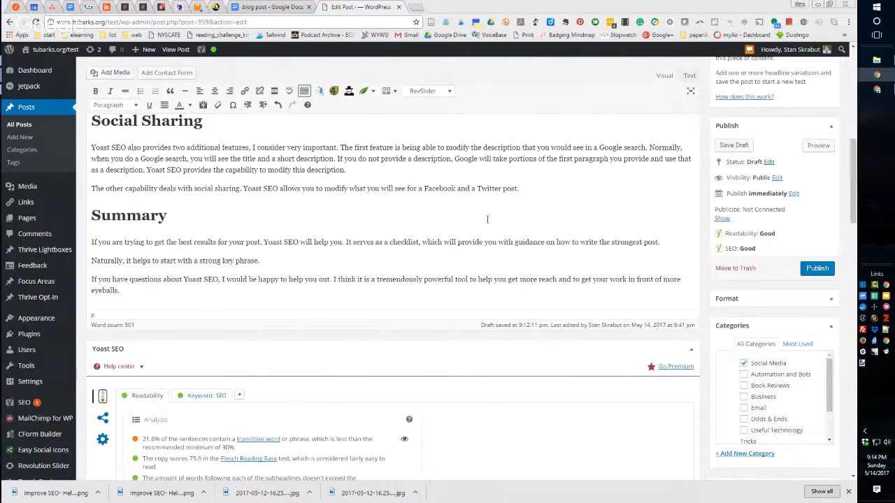
{"action": "scroll", "coordinate": [448, 238], "scroll_direction": "down", "scroll_amount": 3}
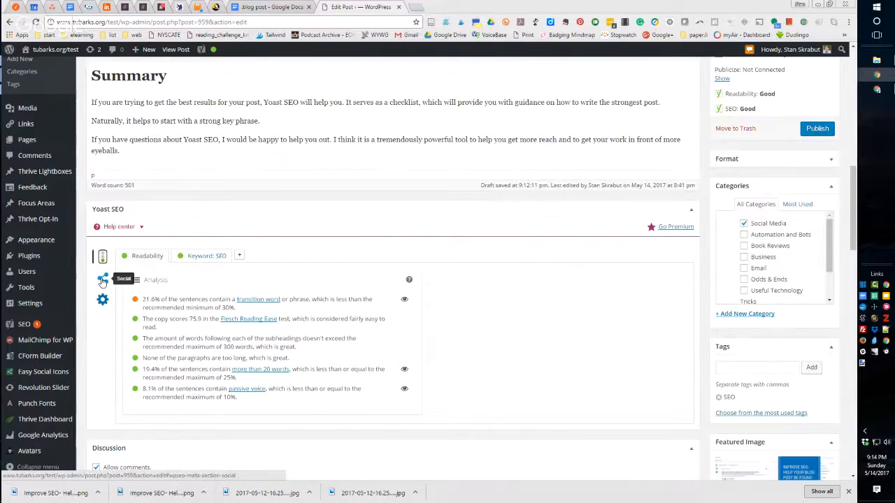
Show the Yoast SEO social sharing settings and examine the Facebook title, description and image fields.
{"action": "left_click", "coordinate": [102, 279]}
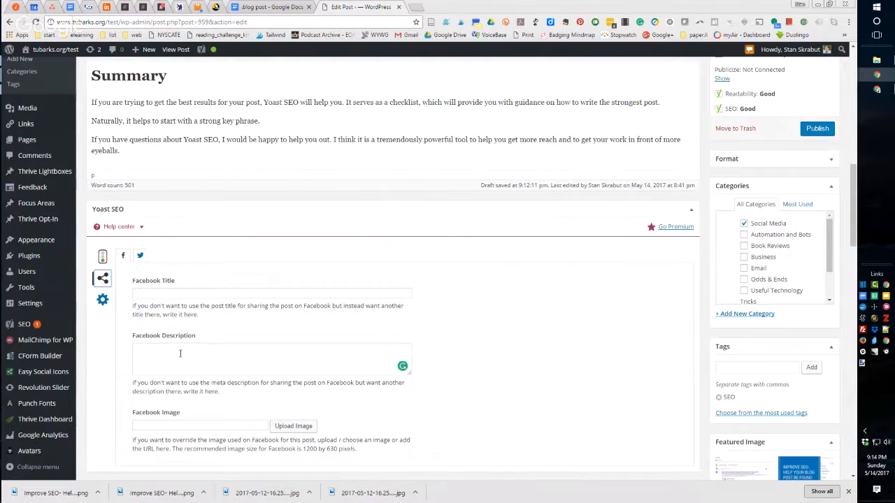
{"action": "scroll", "coordinate": [177, 358], "scroll_direction": "down", "scroll_amount": 2}
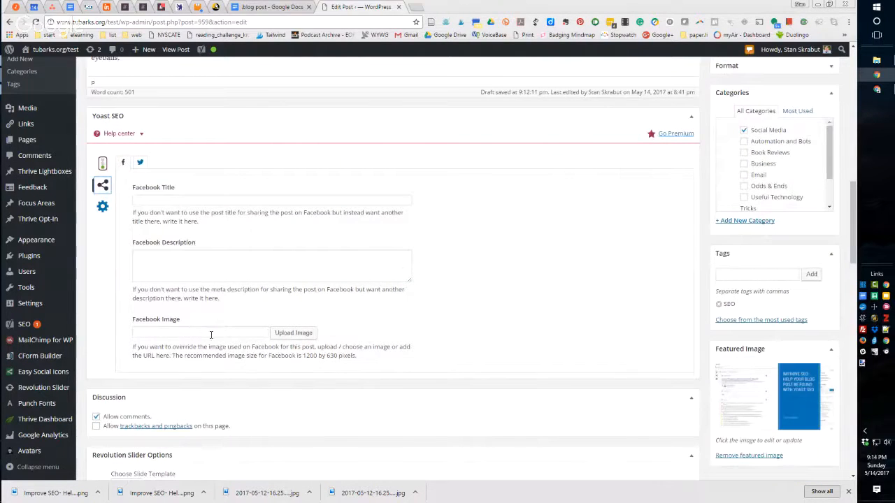
{"action": "left_click", "coordinate": [201, 255]}
{"action": "scroll", "coordinate": [195, 276], "scroll_direction": "up", "scroll_amount": 1}
{"action": "scroll", "coordinate": [233, 242], "scroll_direction": "up", "scroll_amount": 1}
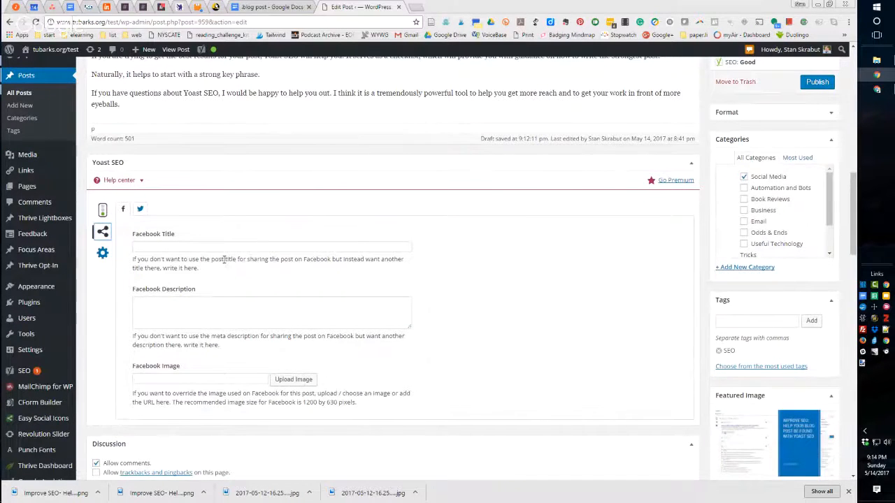
Show the Twitter sharing settings in Yoast SEO and examine the title, description and image fields.
{"action": "left_click", "coordinate": [140, 209]}
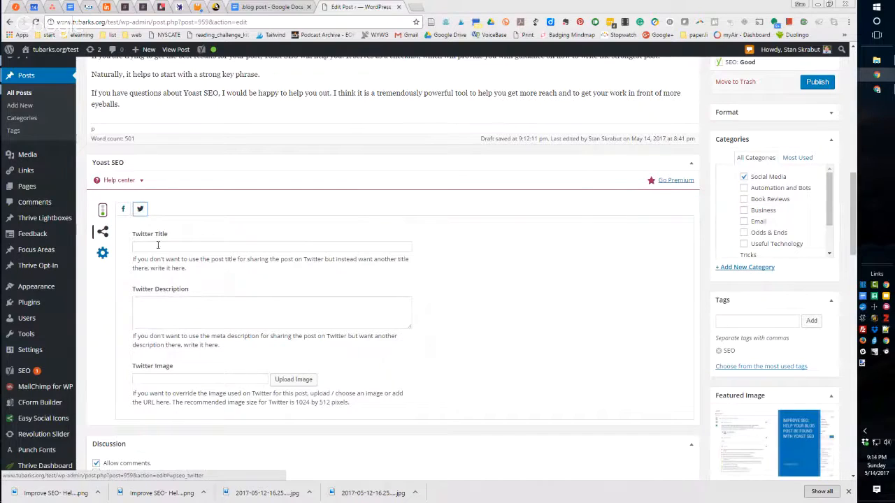
{"action": "left_click", "coordinate": [166, 310]}
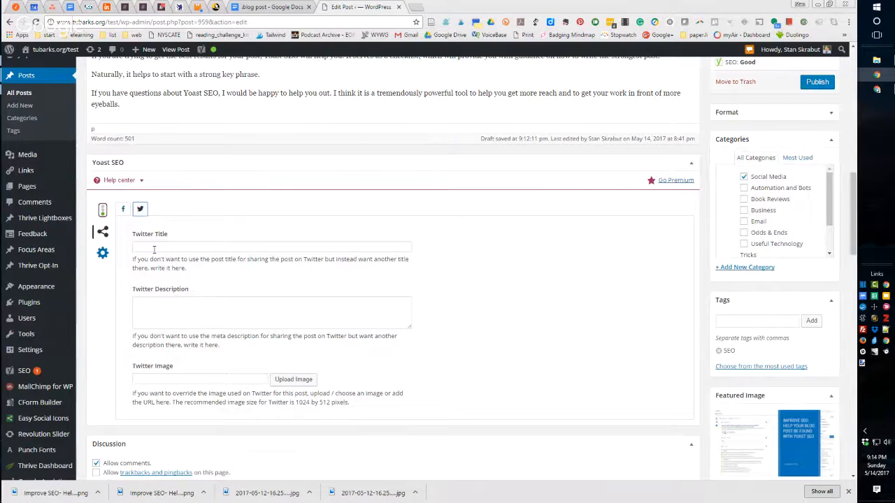
{"action": "scroll", "coordinate": [175, 340], "scroll_direction": "up", "scroll_amount": 1}
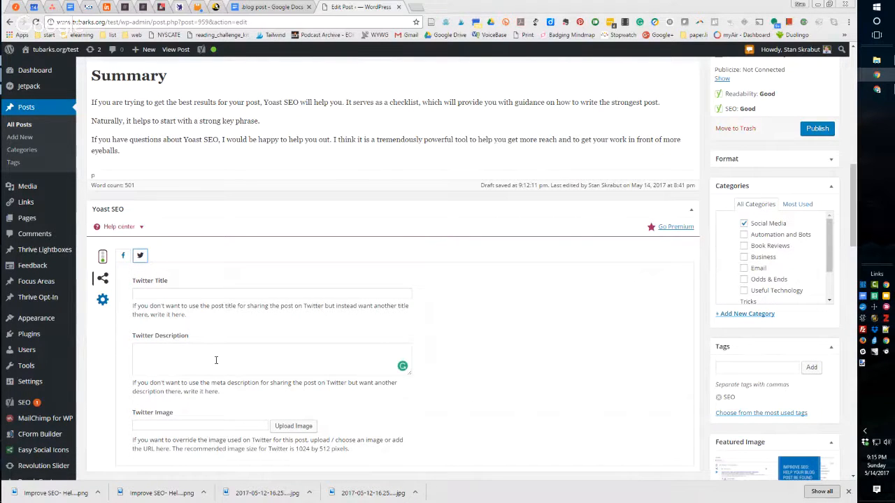
Examine the Yoast SEO advanced meta robots and canonical URL settings, and return to the readability analysis and the beginning of the post.
{"action": "left_click", "coordinate": [103, 299]}
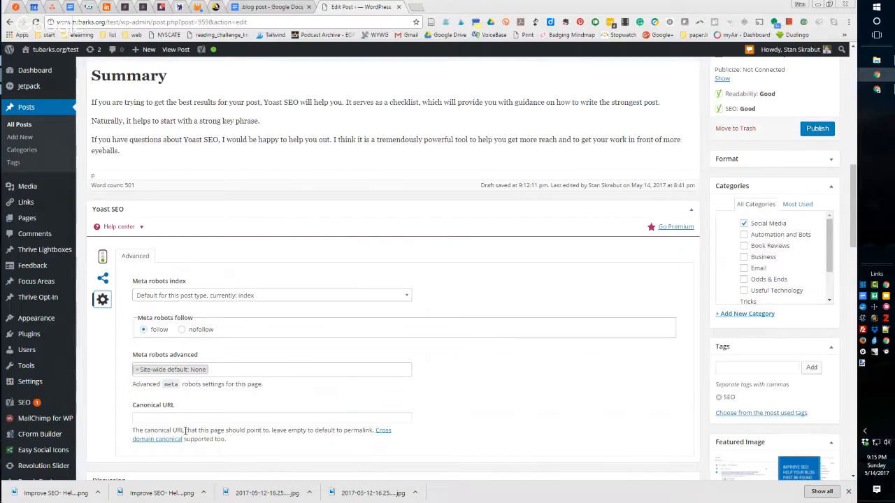
{"action": "scroll", "coordinate": [196, 432], "scroll_direction": "up", "scroll_amount": 2}
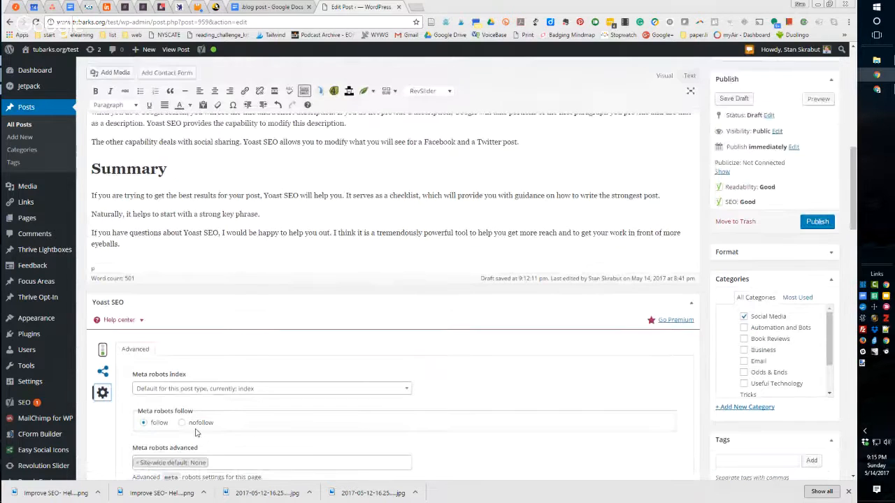
{"action": "left_click", "coordinate": [101, 353]}
{"action": "scroll", "coordinate": [326, 371], "scroll_direction": "down", "scroll_amount": 1}
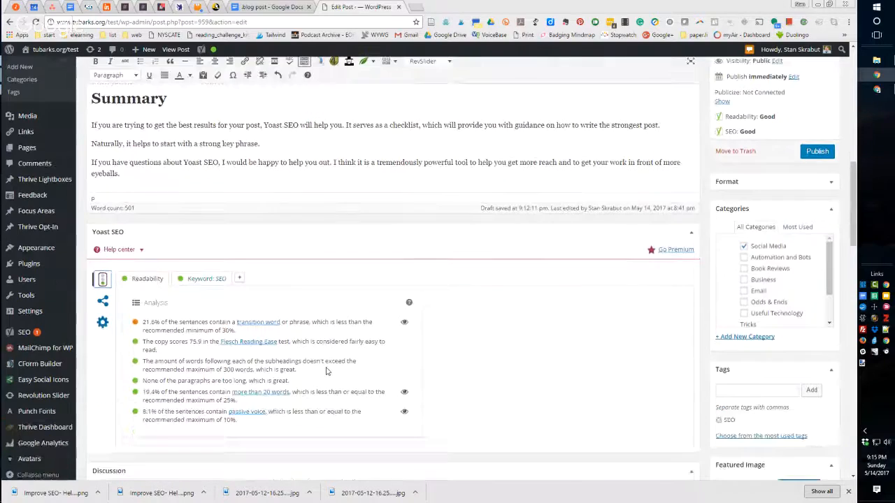
{"action": "scroll", "coordinate": [326, 372], "scroll_direction": "up", "scroll_amount": 3}
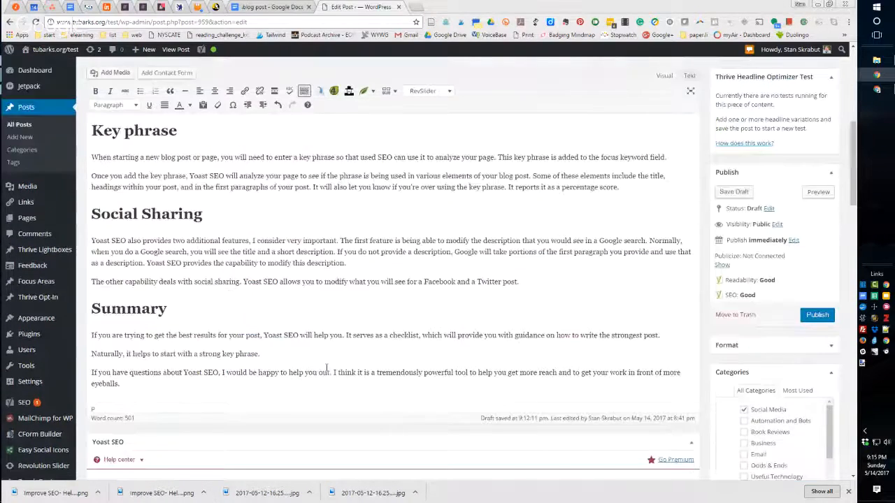
{"action": "scroll", "coordinate": [325, 367], "scroll_direction": "down", "scroll_amount": 1}
{"action": "scroll", "coordinate": [325, 367], "scroll_direction": "up", "scroll_amount": 8}
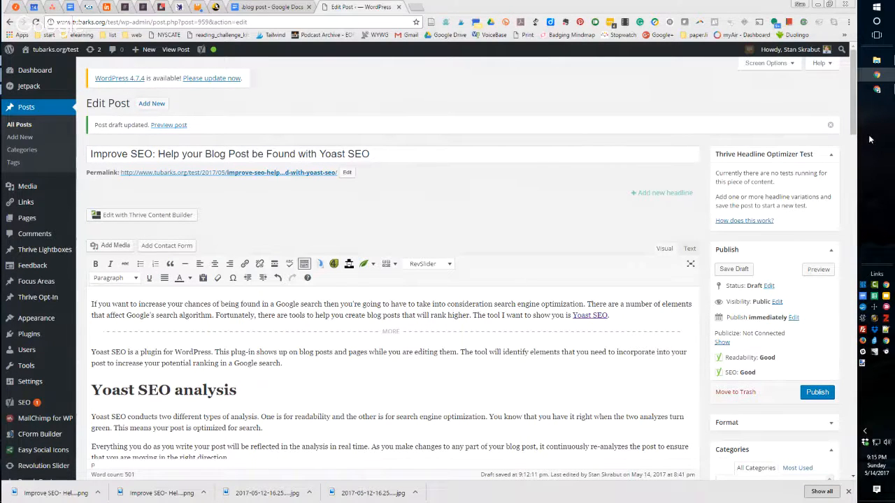
Switch to the Google Hangouts window that runs the live broadcast.
{"action": "mouse_move", "coordinate": [881, 91]}
{"action": "mouse_move", "coordinate": [828, 98]}
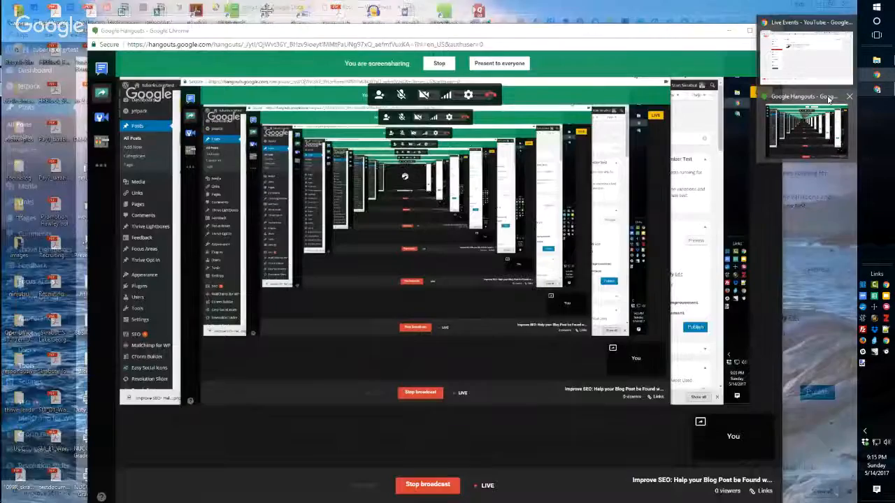
{"action": "left_click", "coordinate": [828, 99]}
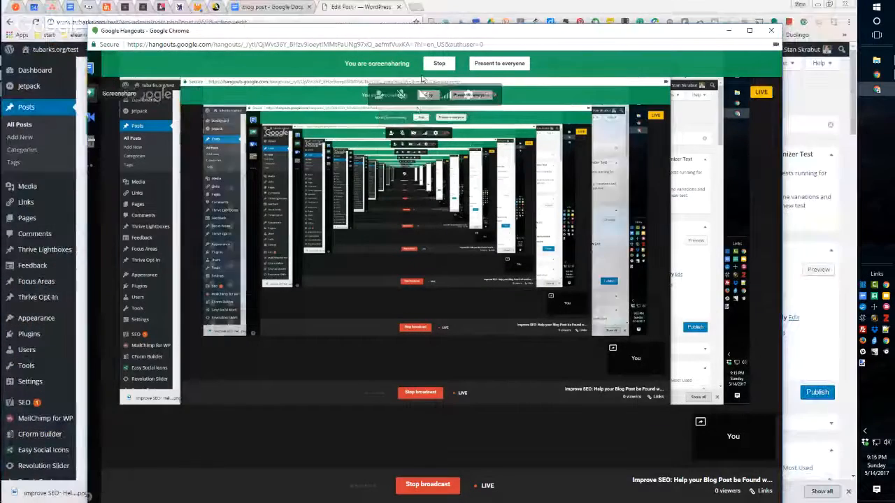